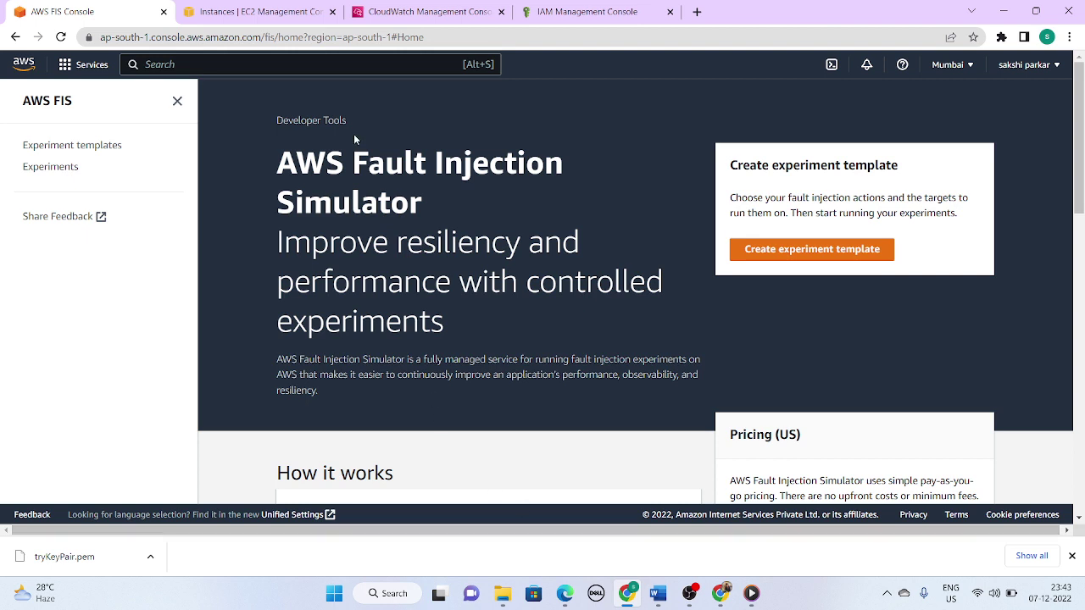
# Start launching a new EC2 instance and name it try2.
pyautogui.click(270, 15)
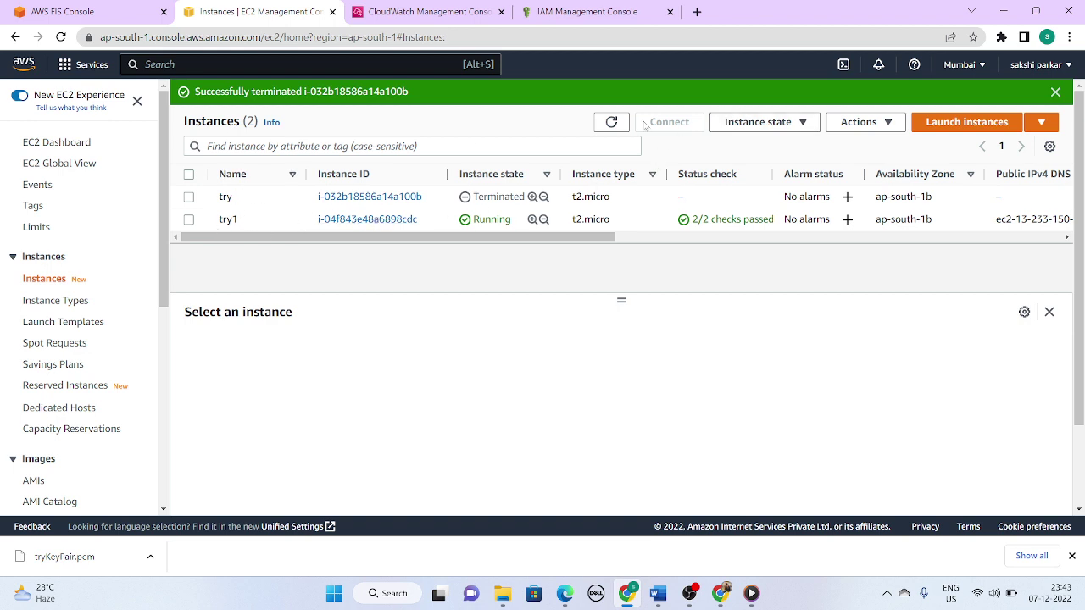
pyautogui.click(958, 122)
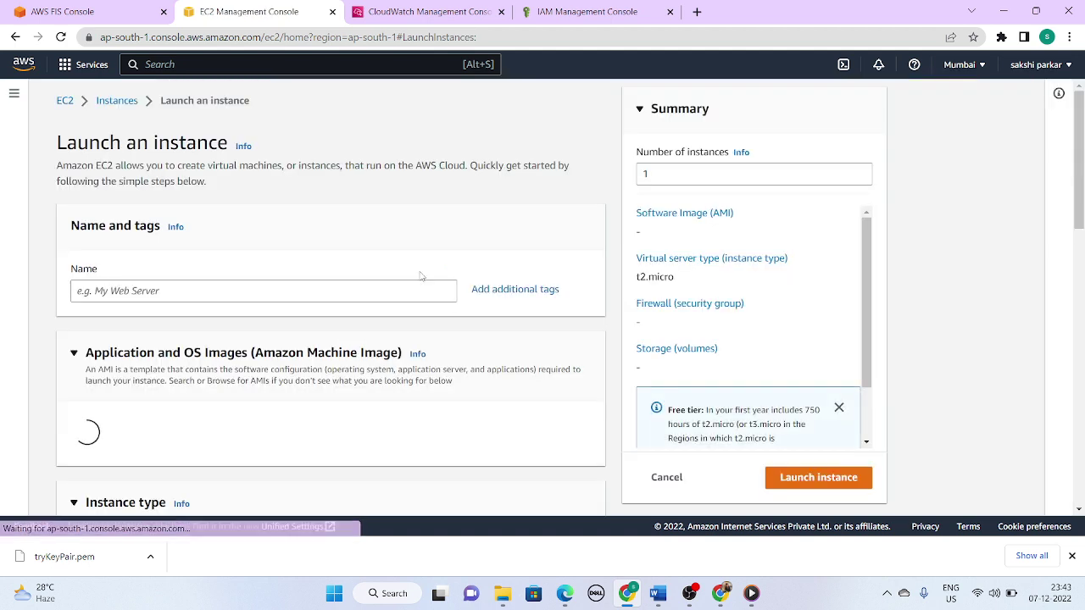
pyautogui.click(212, 291)
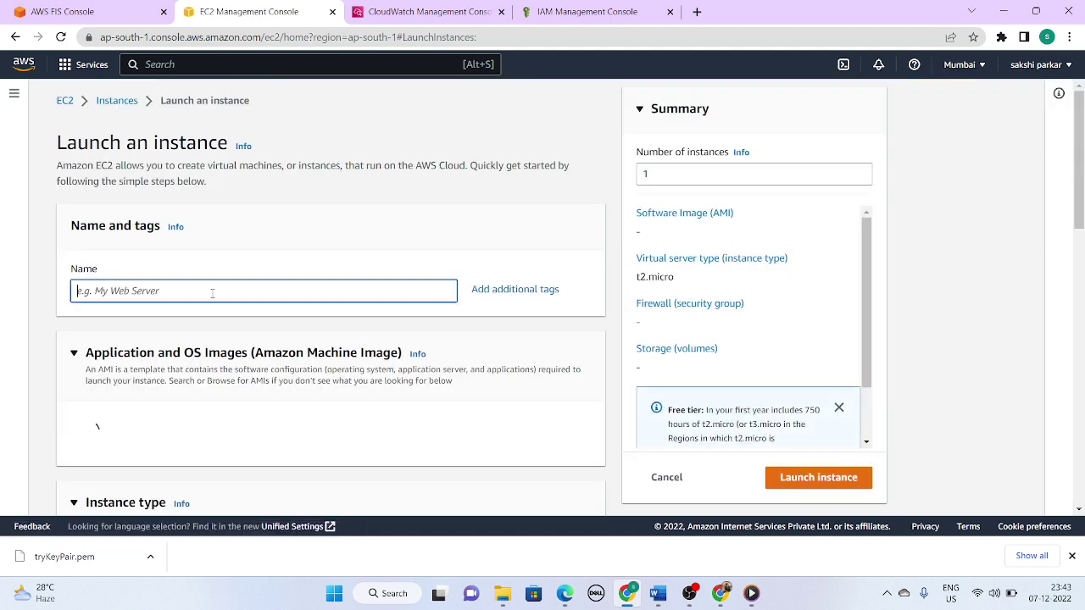
pyautogui.write('trt')
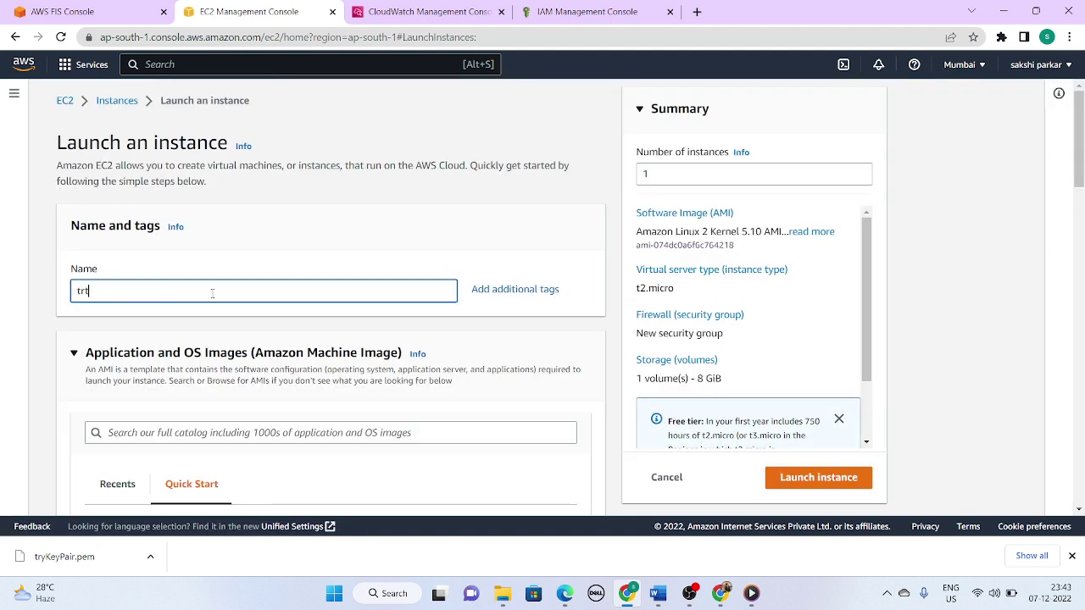
pyautogui.write('2')
# Choose the existing tryKeyPair key pair as the login for the new instance.
pyautogui.scroll(-4, 354, 426)
pyautogui.scroll(-6, 355, 426)
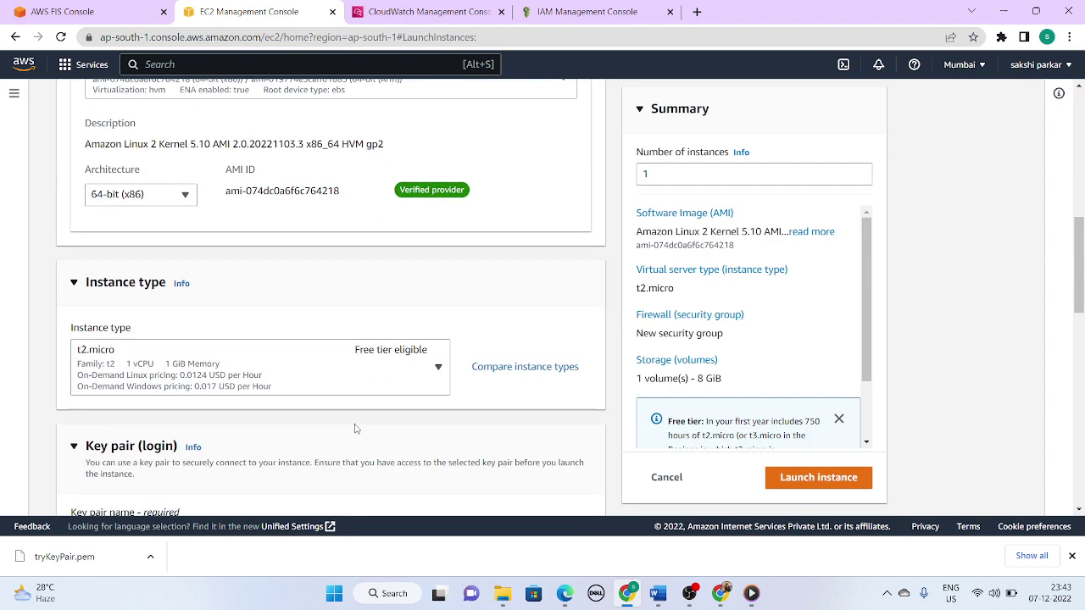
pyautogui.click(415, 364)
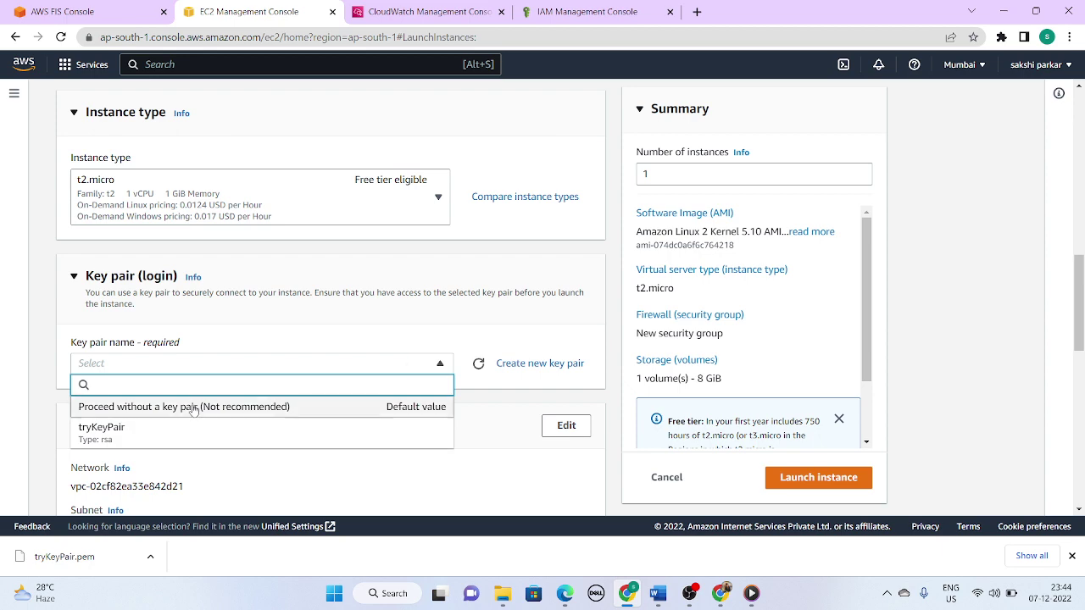
pyautogui.click(101, 428)
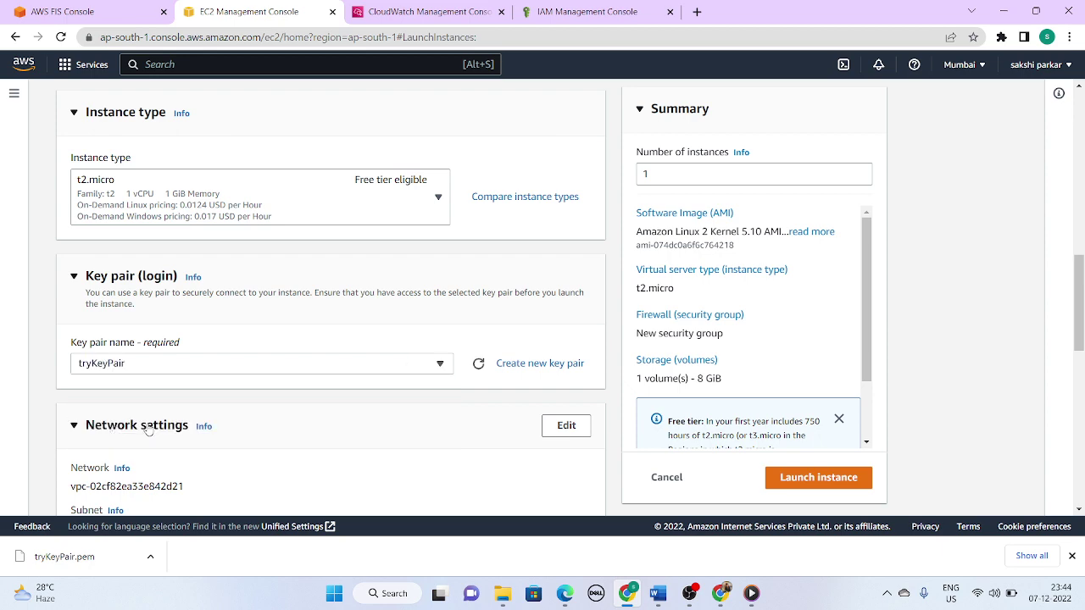
# Review the default network and storage settings, and launch the instance.
pyautogui.scroll(-3, 338, 407)
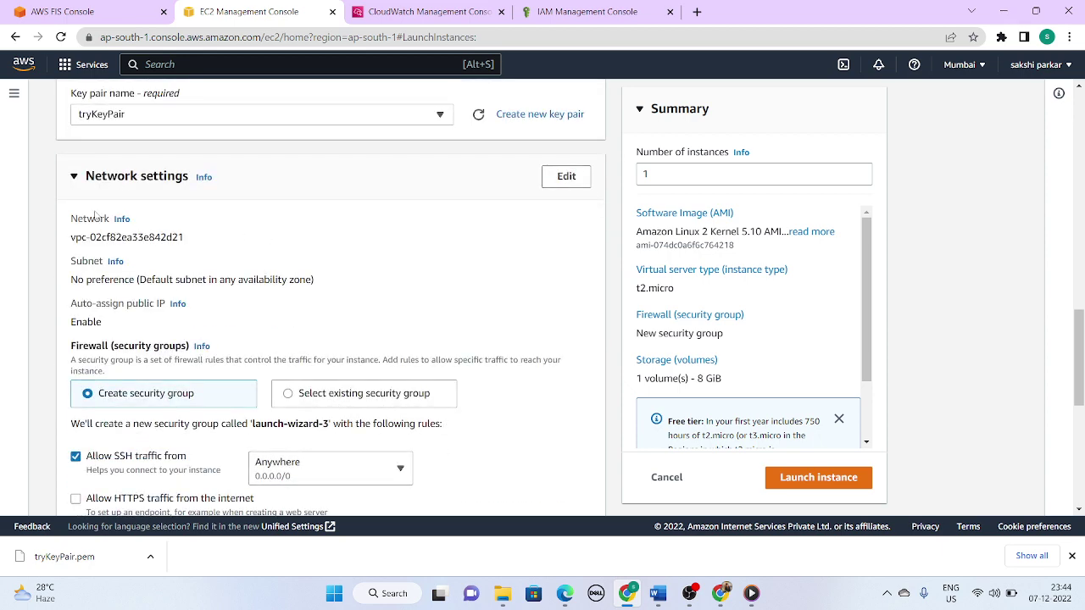
pyautogui.scroll(-2, 289, 417)
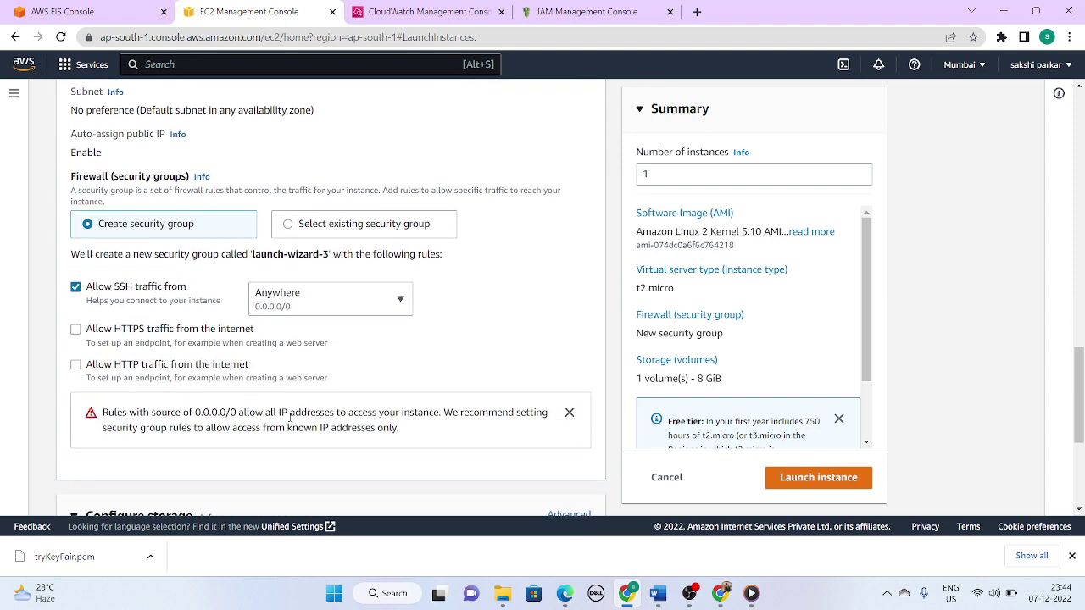
pyautogui.scroll(-3, 289, 417)
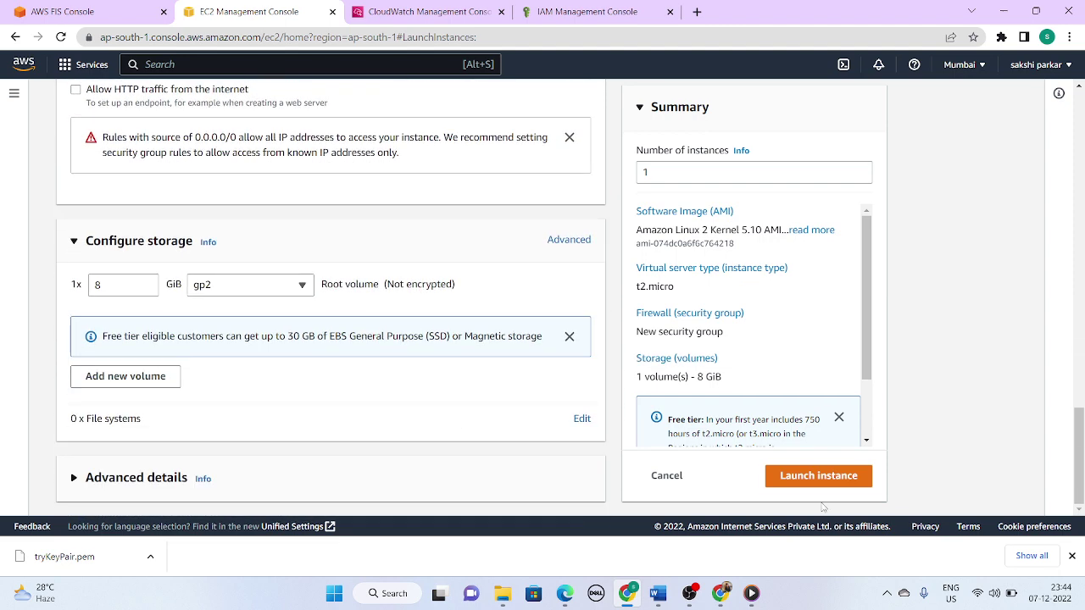
pyautogui.click(834, 482)
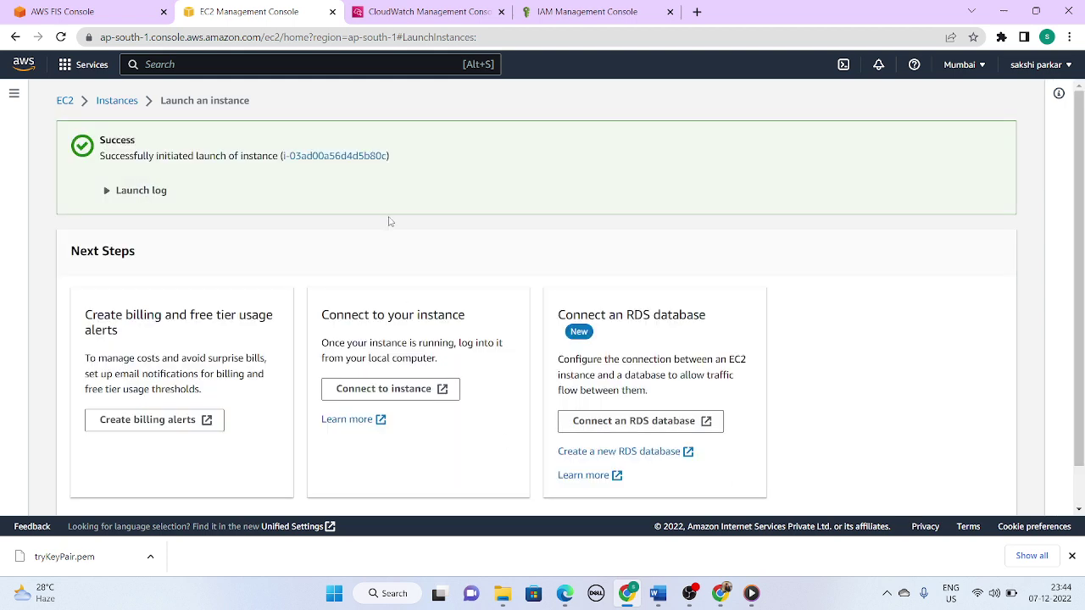
# Return to the EC2 instances list and refresh it to check the state of try2.
pyautogui.click(117, 101)
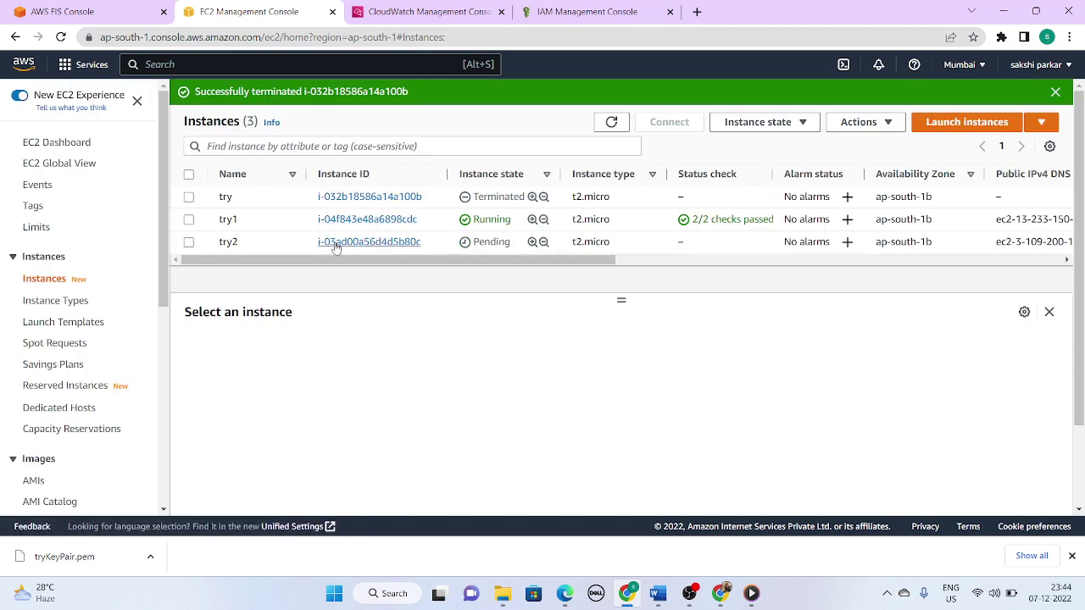
pyautogui.click(611, 123)
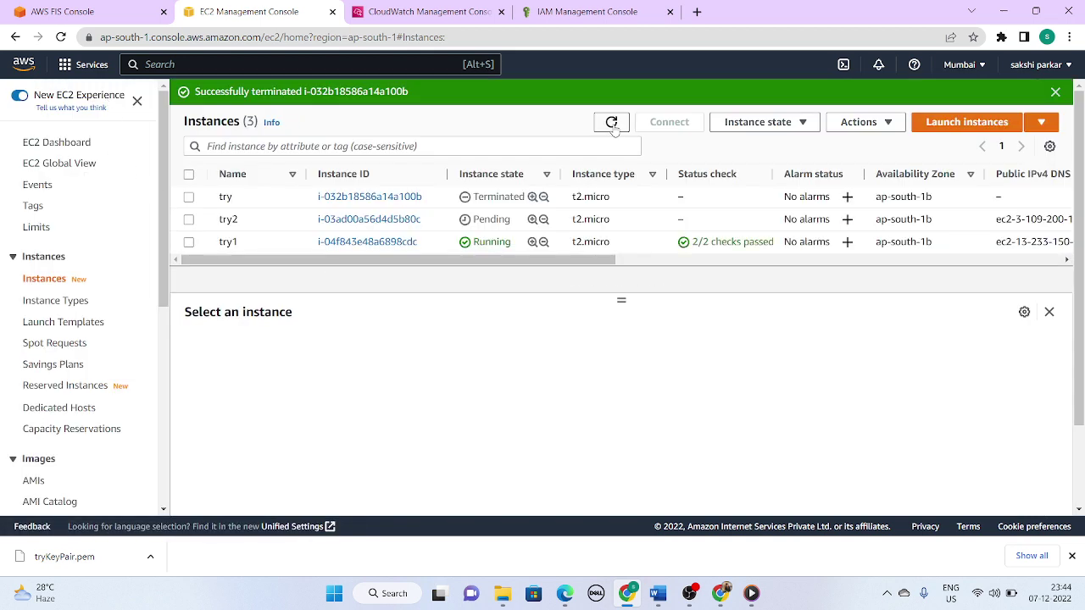
pyautogui.click(611, 123)
# Switch to the IAM console and open the customer managed policy FISpolicy.
pyautogui.click(569, 7)
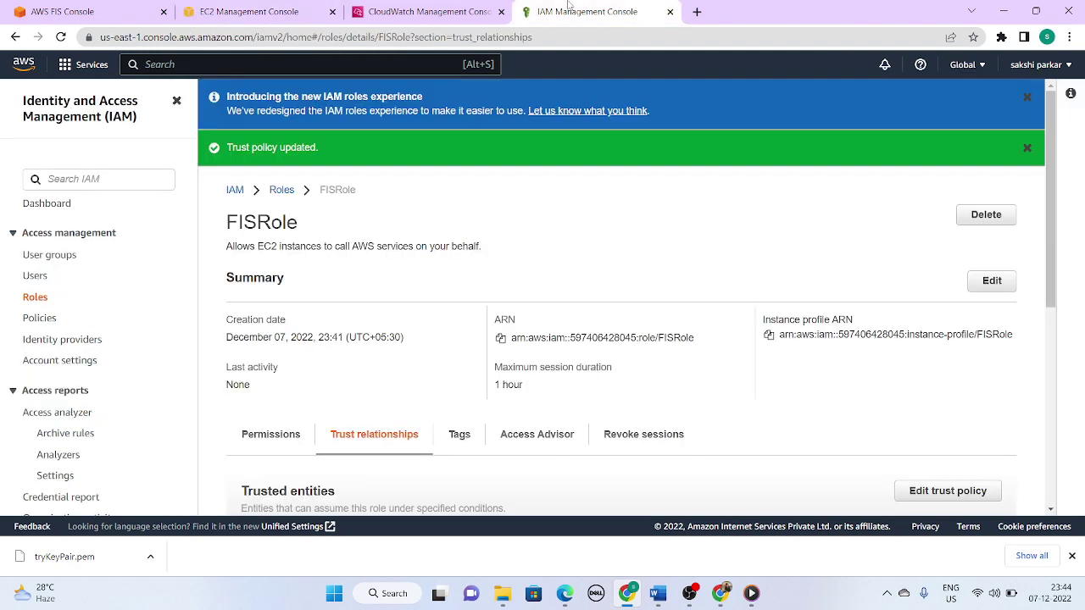
pyautogui.click(235, 191)
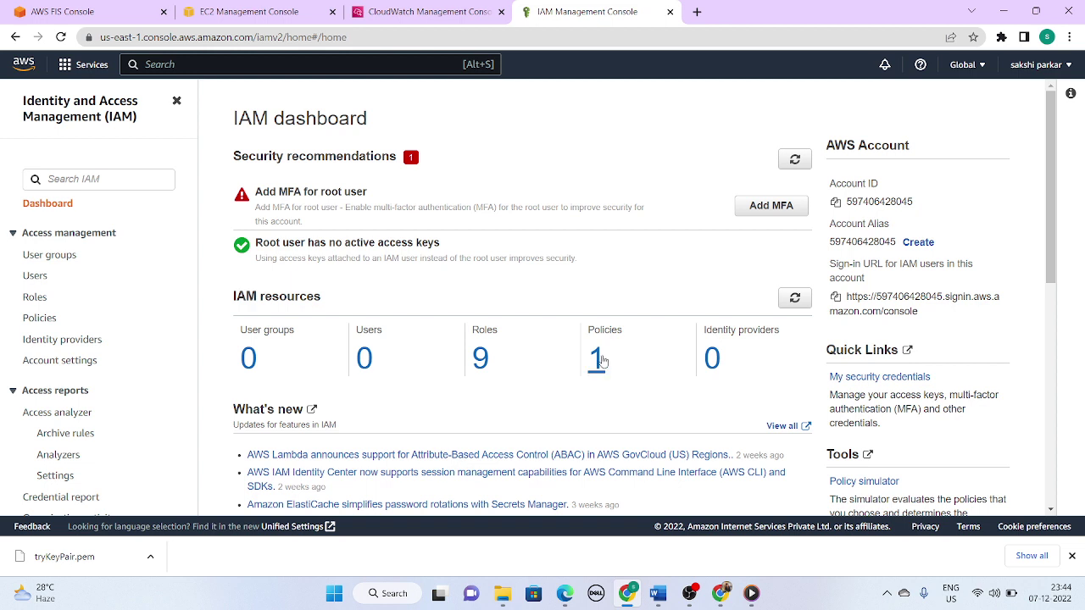
pyautogui.click(597, 362)
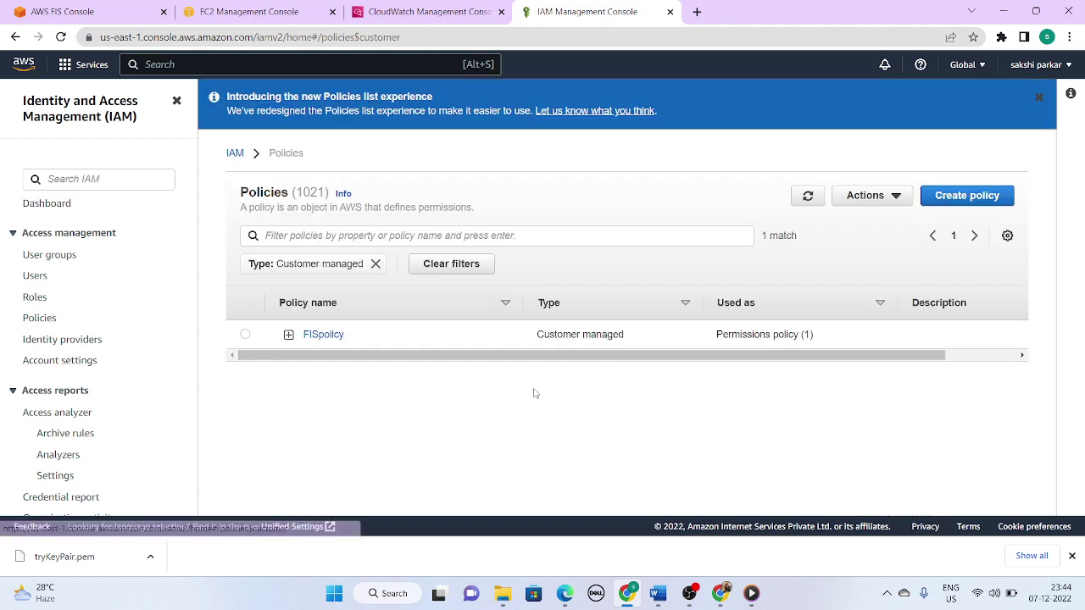
pyautogui.click(325, 336)
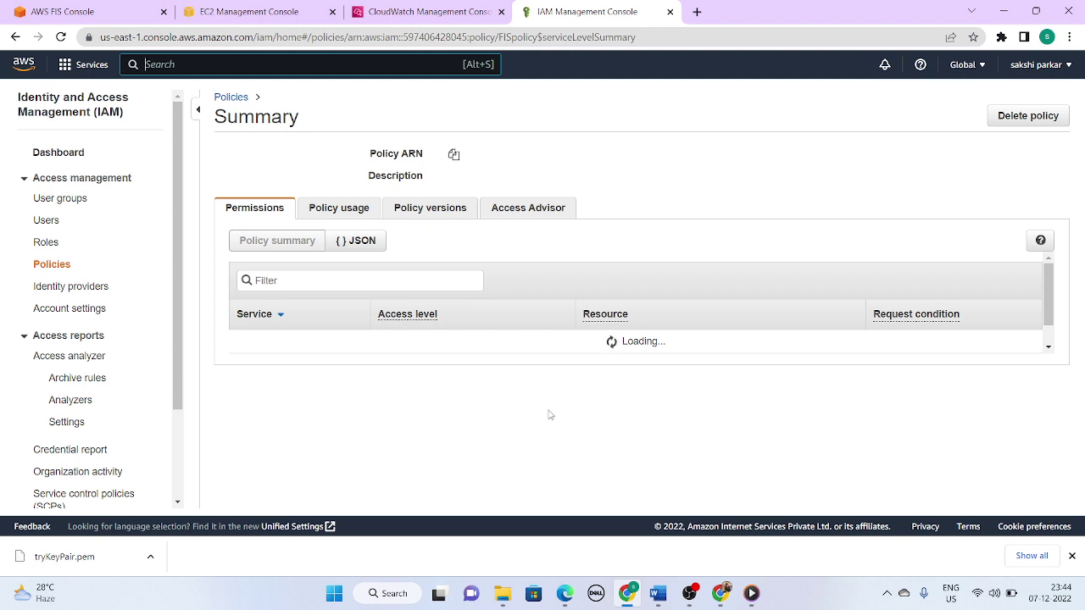
pyautogui.hotkey('alt', 's')
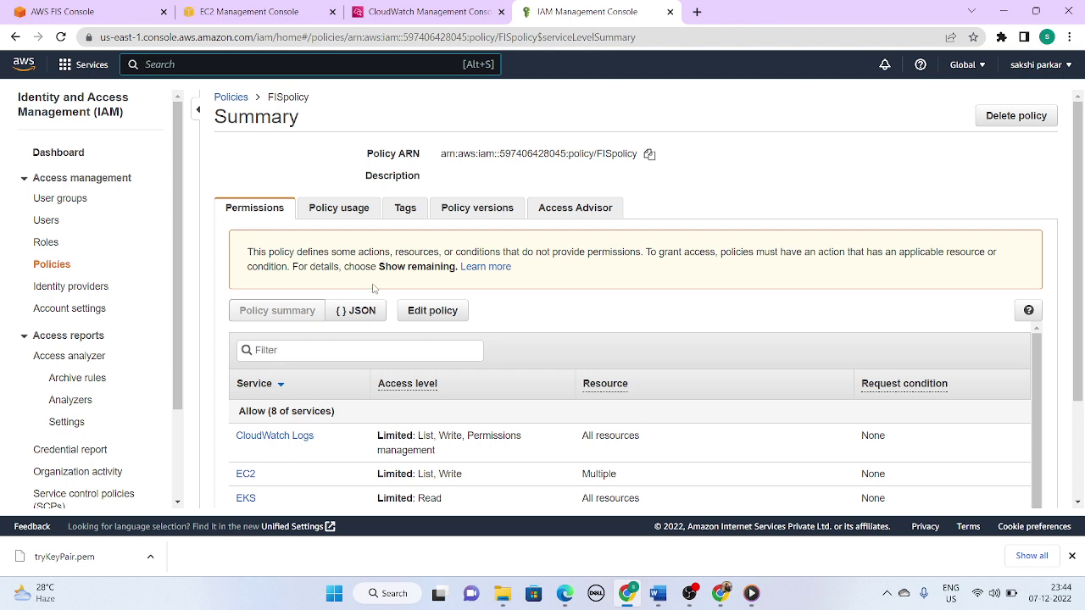
# Show FISpolicy as JSON and examine its allowed actions and resources.
pyautogui.click(357, 310)
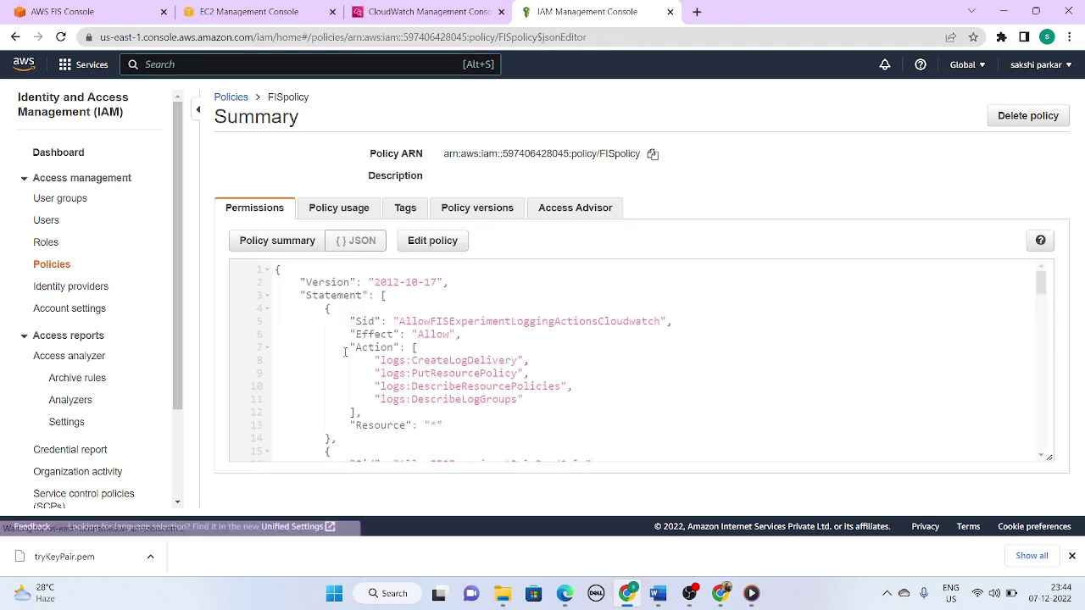
pyautogui.scroll(-1, 470, 386)
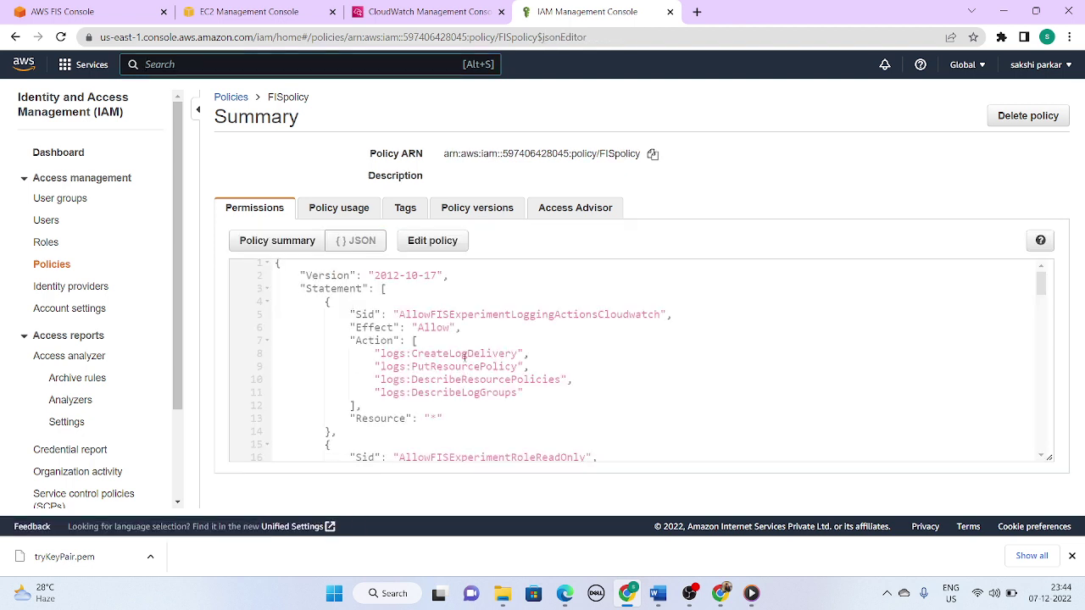
pyautogui.scroll(-3, 463, 355)
pyautogui.scroll(-6, 567, 358)
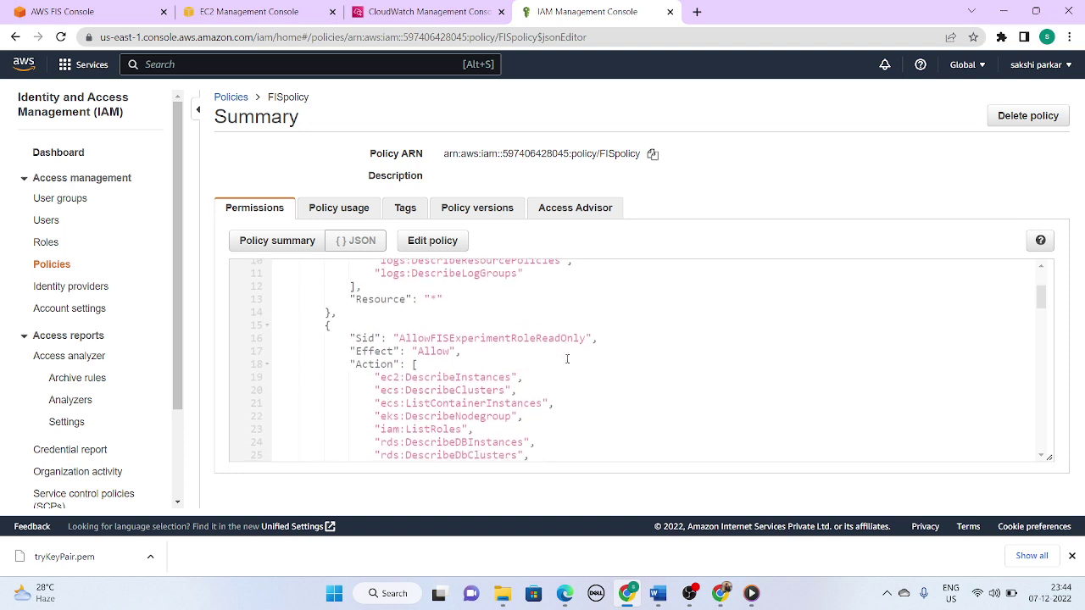
pyautogui.scroll(-1, 567, 358)
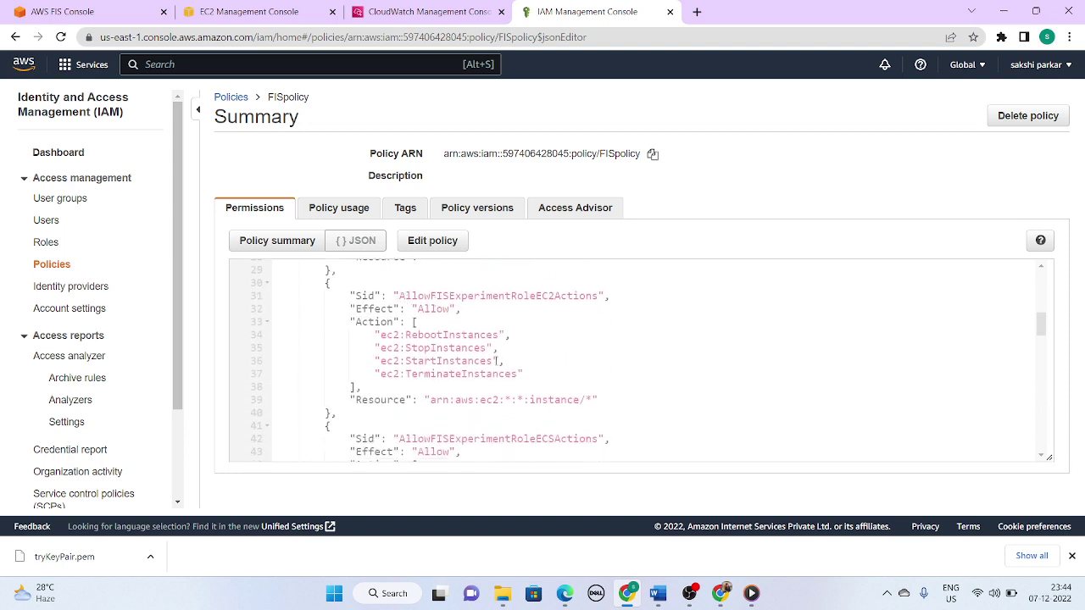
pyautogui.scroll(-19, 495, 360)
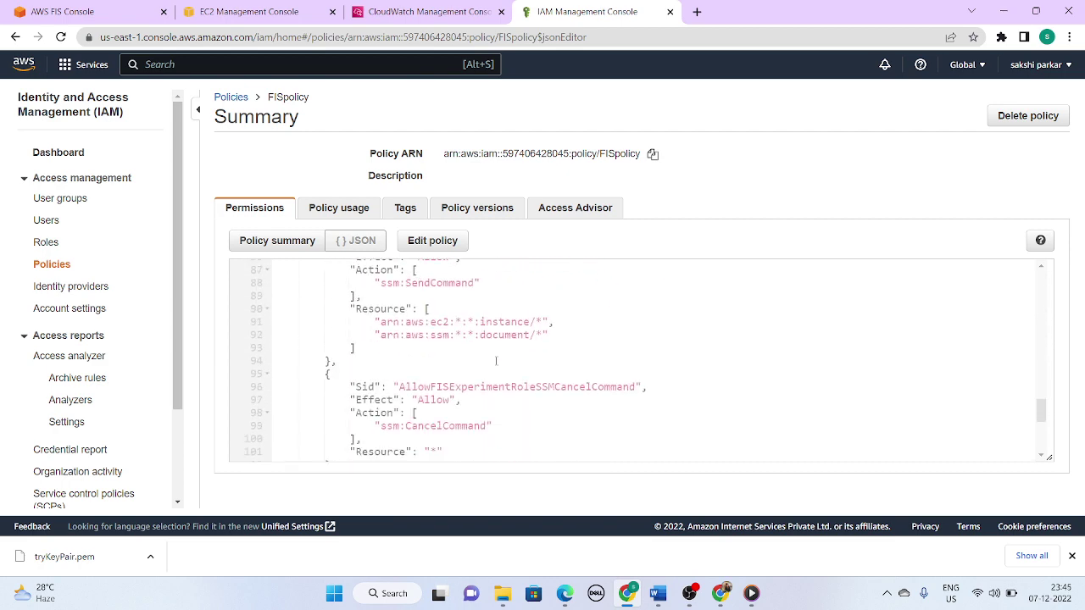
pyautogui.scroll(20, 495, 360)
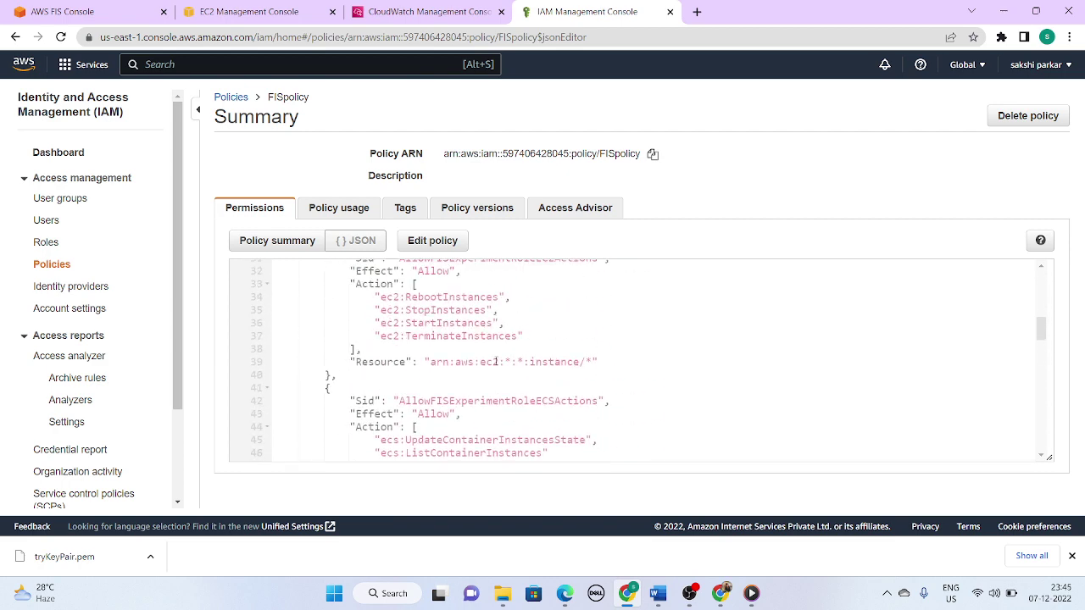
# Go to the IAM roles list and open FISRole.
pyautogui.click(46, 243)
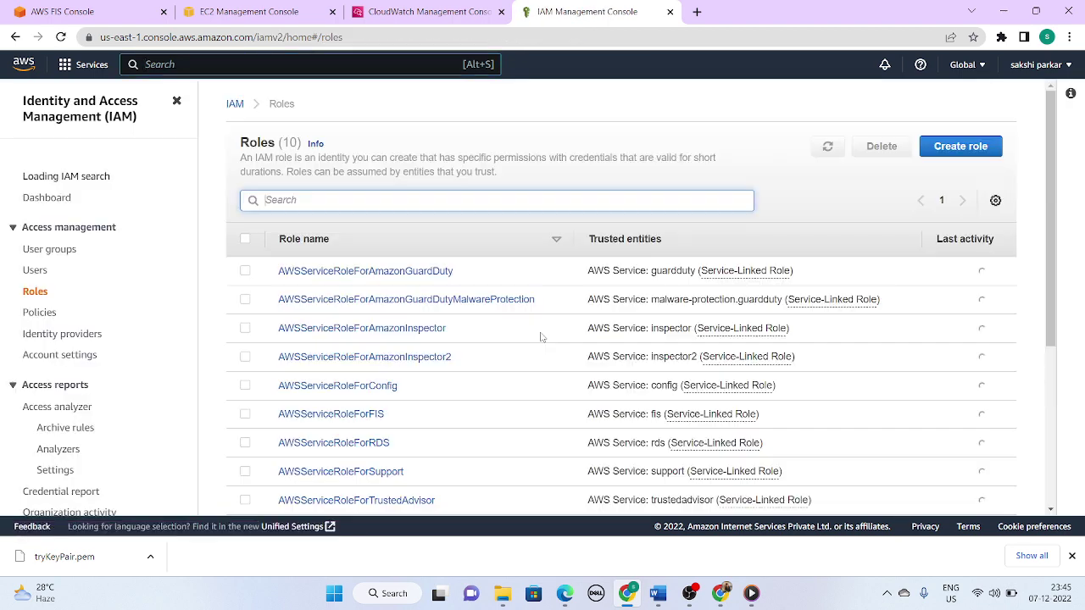
pyautogui.scroll(-3, 488, 390)
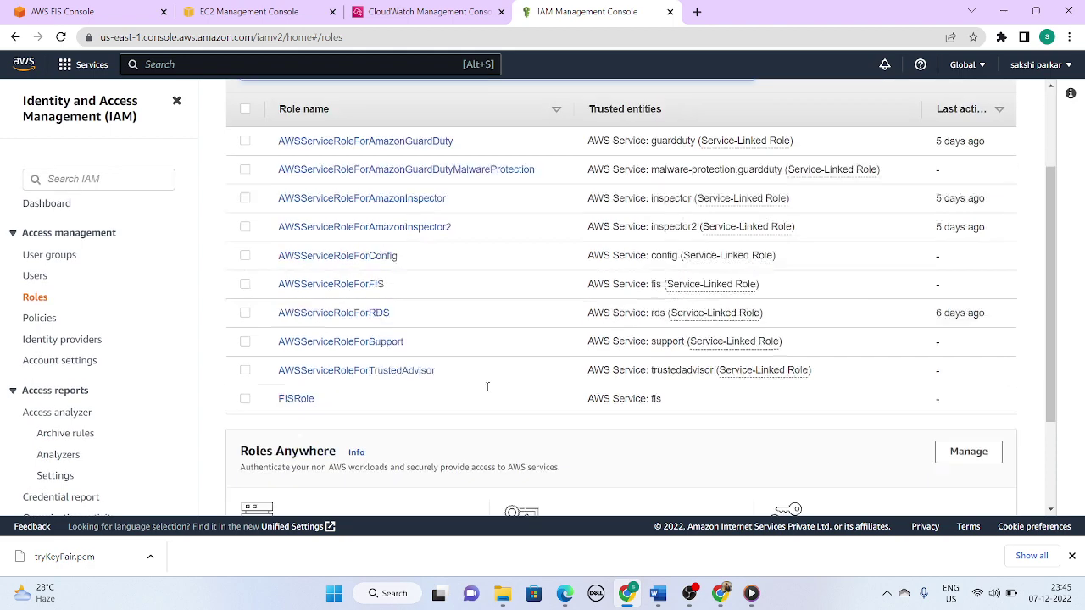
pyautogui.scroll(1, 487, 391)
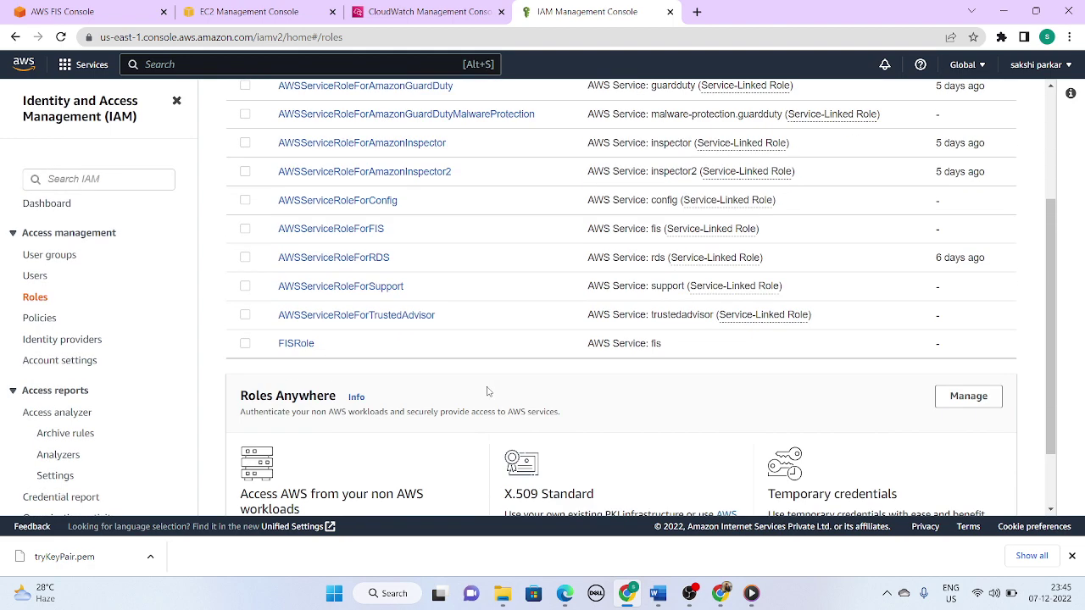
pyautogui.click(288, 343)
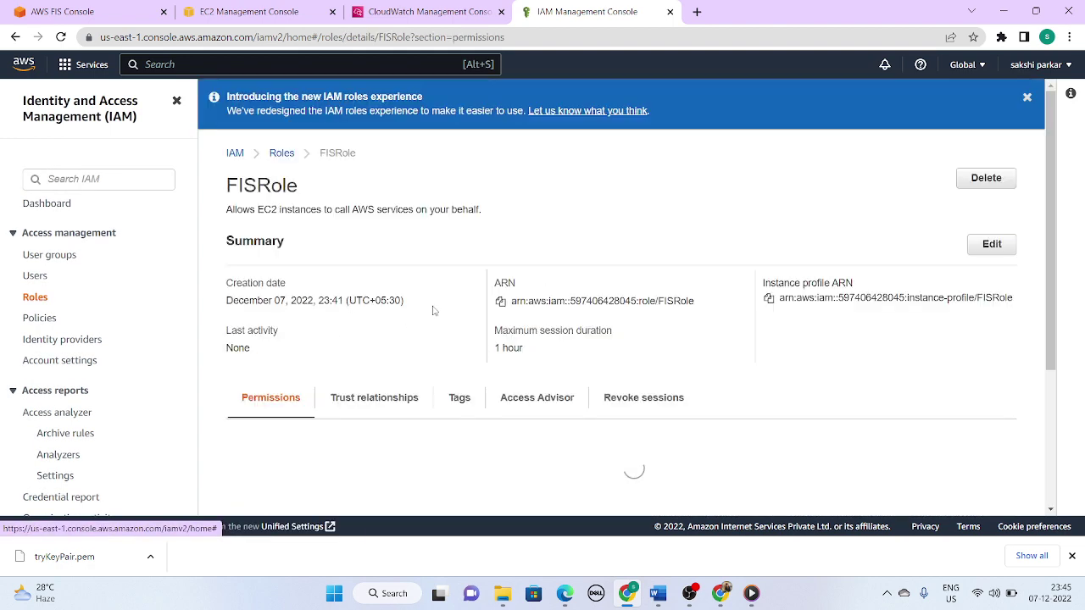
# Examine the permissions policies attached to FISRole and its trust relationships.
pyautogui.scroll(-1, 460, 365)
pyautogui.scroll(-1, 460, 365)
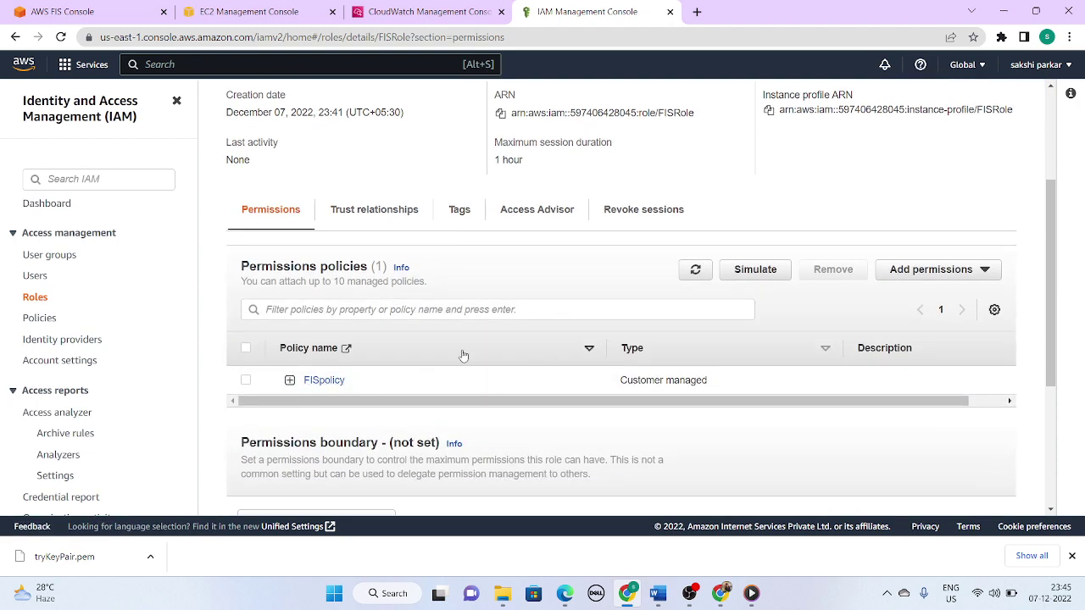
pyautogui.scroll(-1, 460, 353)
pyautogui.scroll(1, 460, 353)
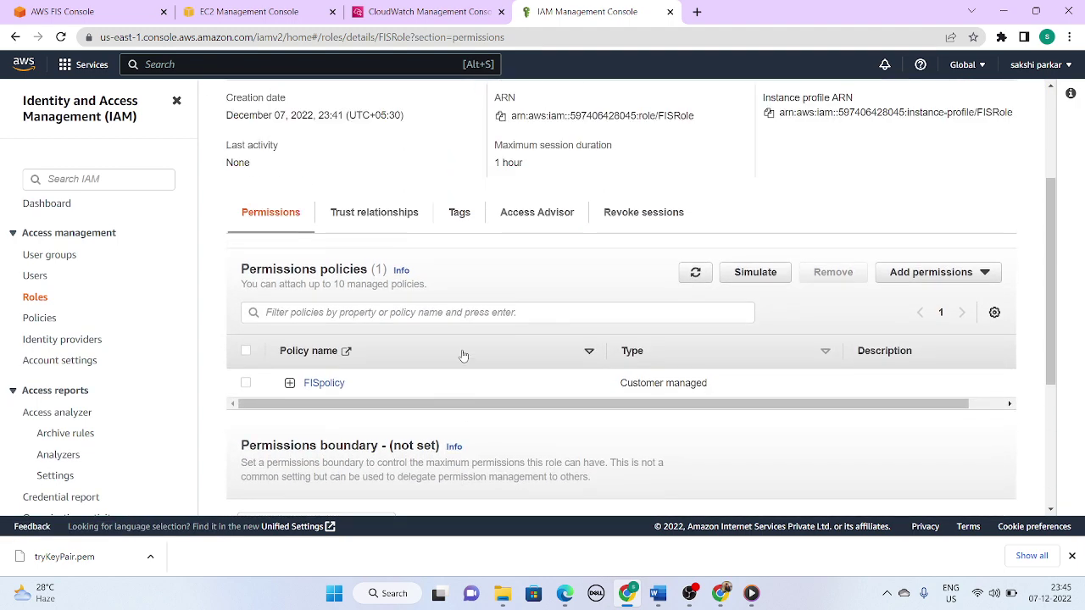
pyautogui.click(359, 228)
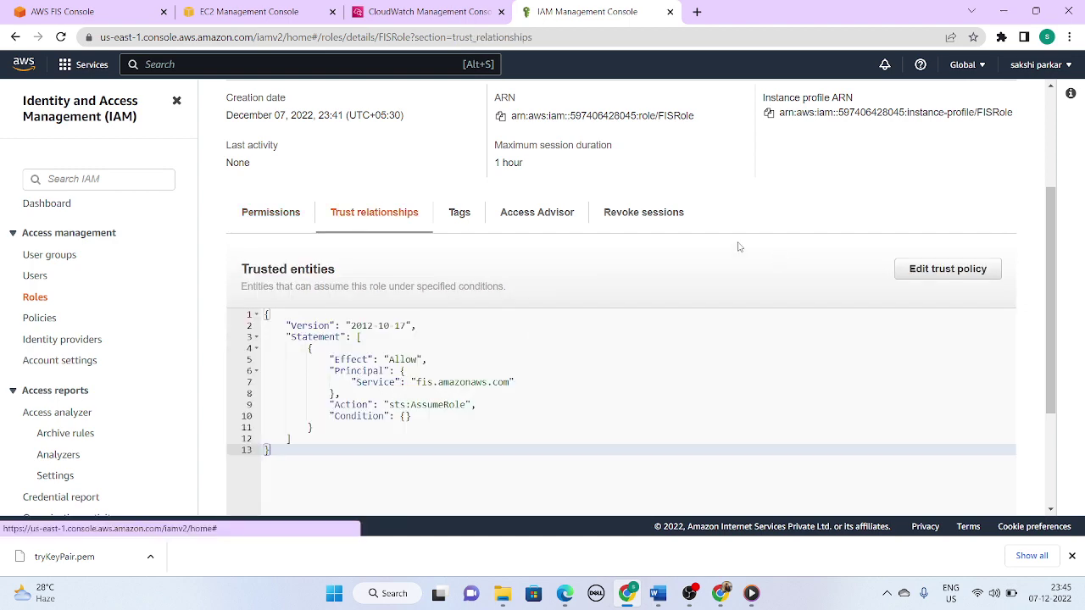
pyautogui.scroll(2, 727, 213)
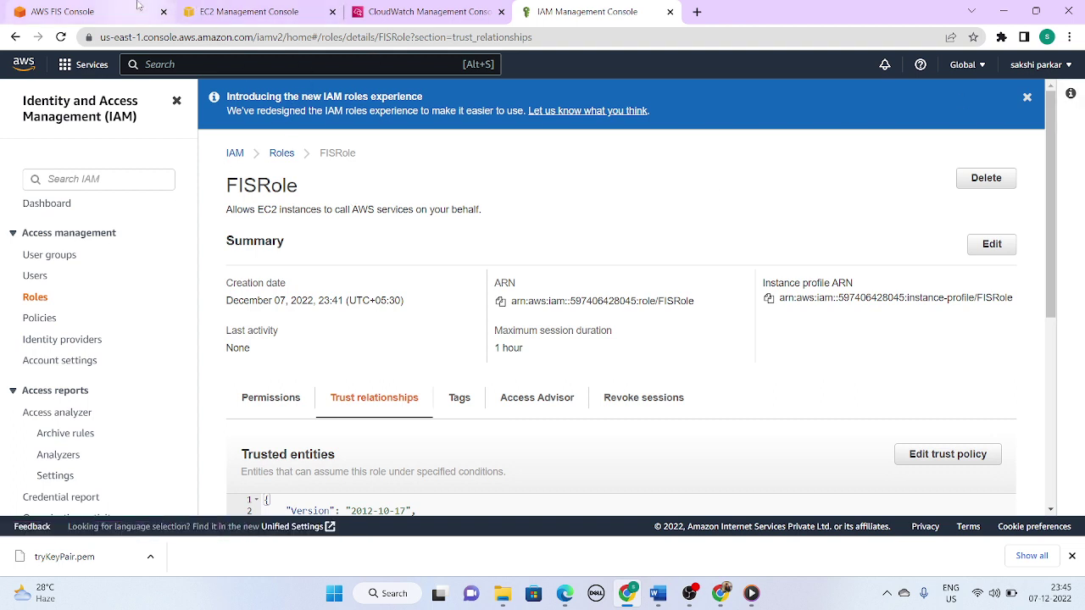
# Switch to the CloudWatch console and go from the tryLogData details to the list of log groups.
pyautogui.click(227, 8)
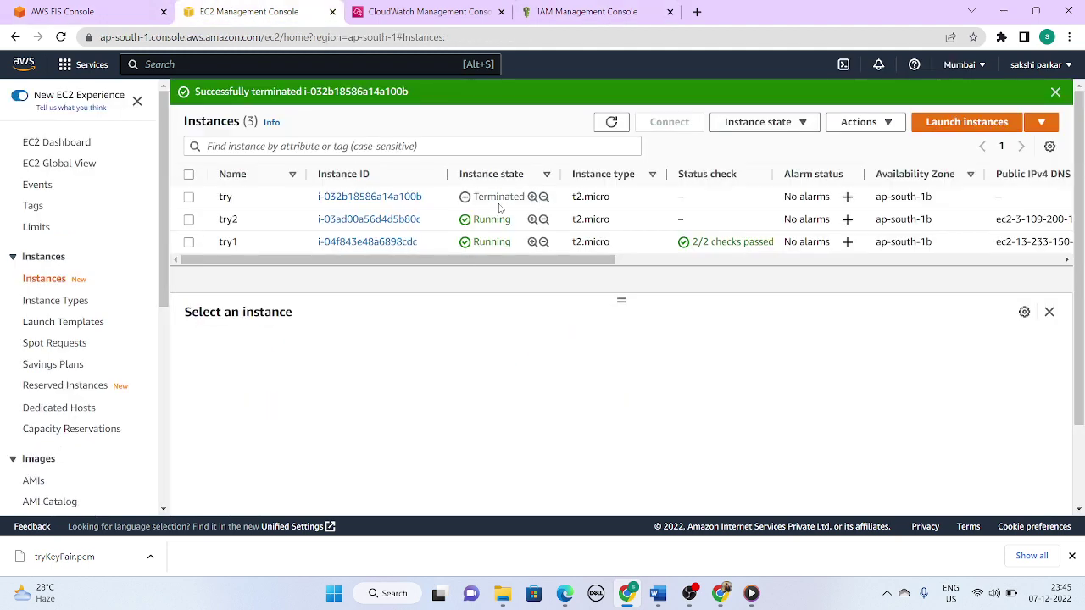
pyautogui.click(401, 14)
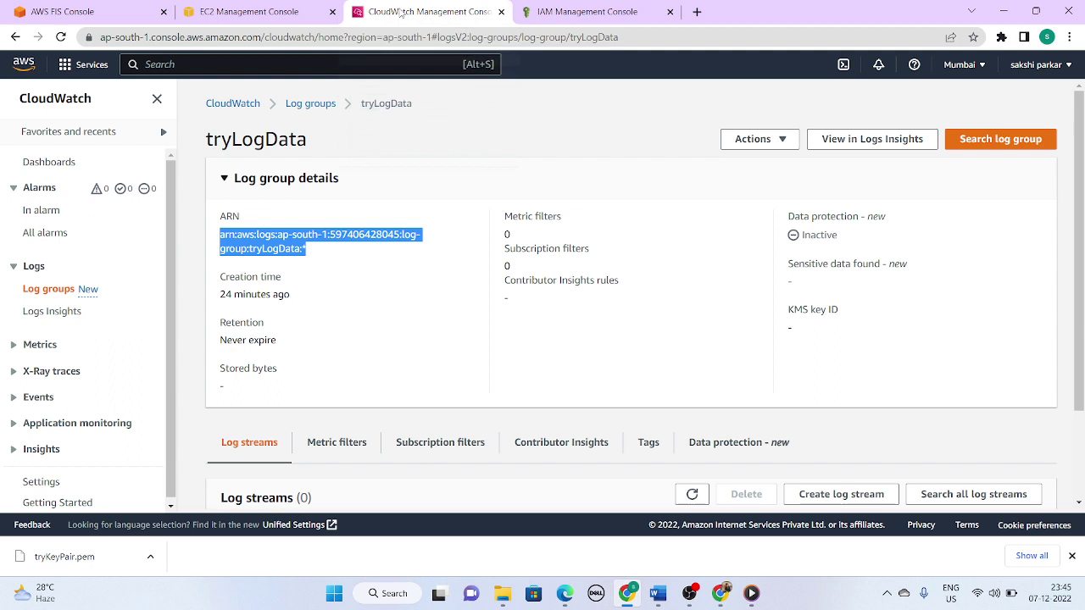
pyautogui.click(419, 188)
pyautogui.click(419, 188)
pyautogui.click(243, 105)
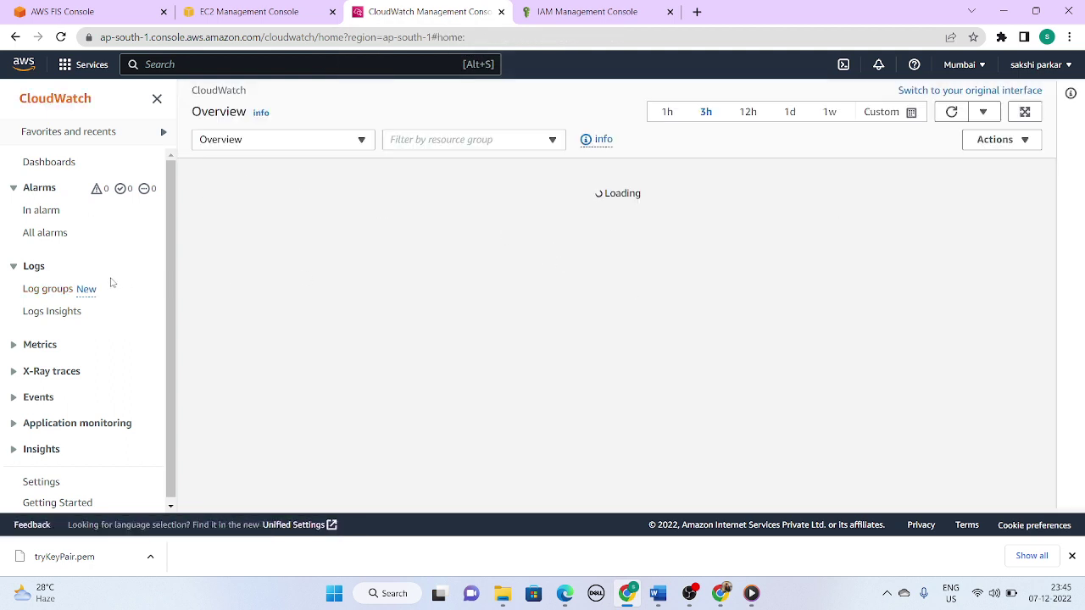
pyautogui.click(48, 290)
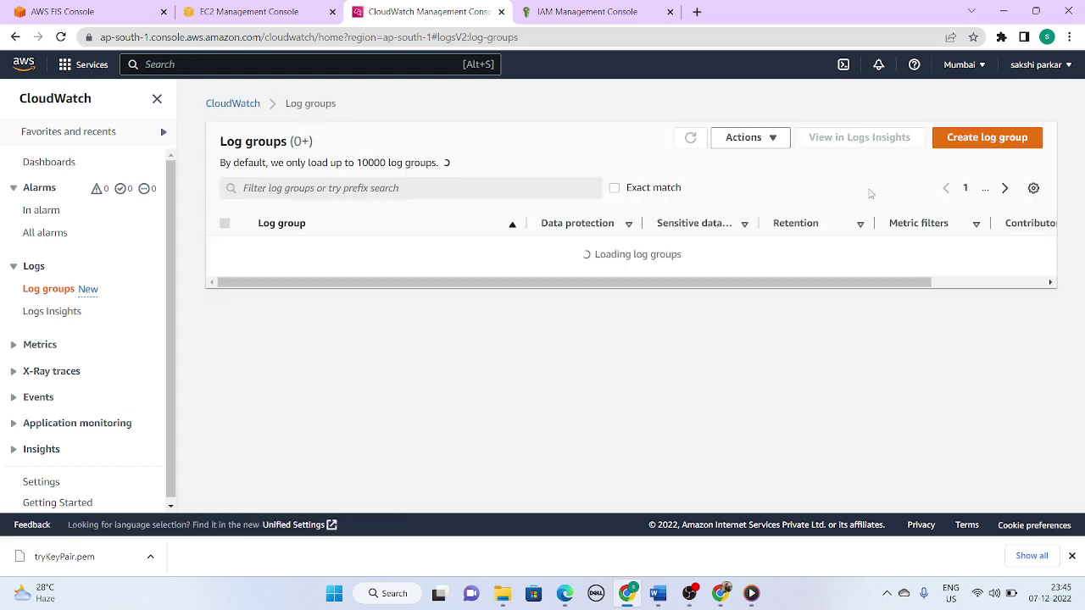
# Create a CloudWatch log group named TryLog.
pyautogui.click(976, 143)
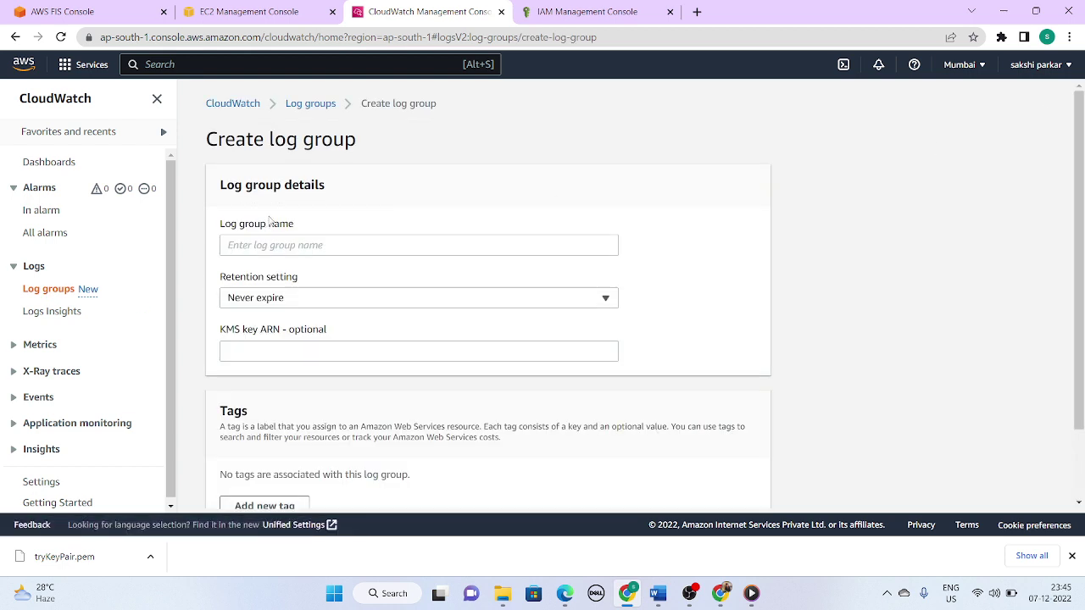
pyautogui.click(248, 247)
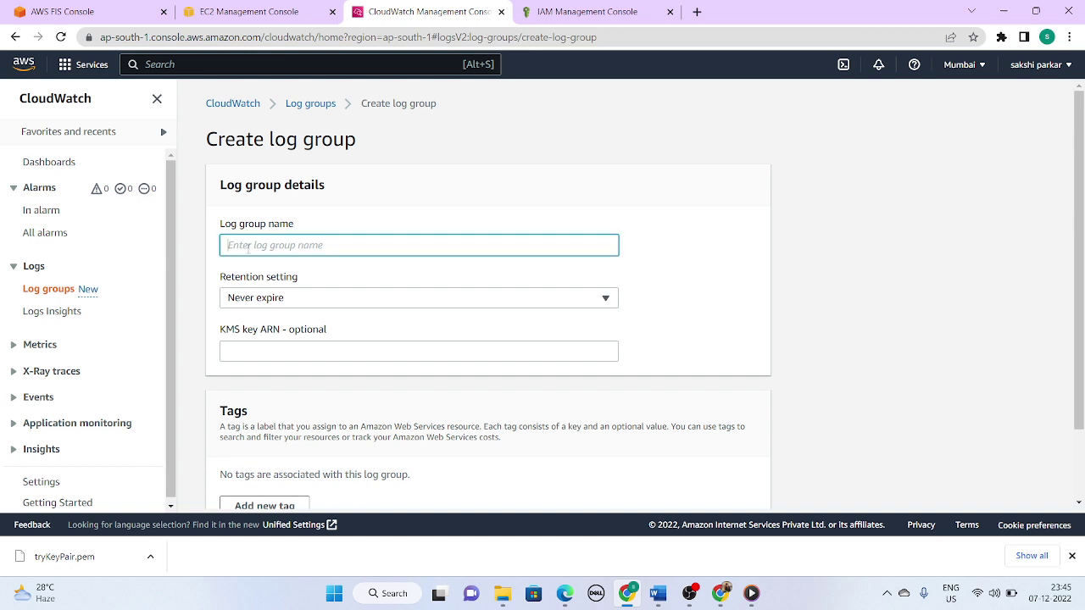
pyautogui.write('TryLog')
pyautogui.scroll(-1, 389, 336)
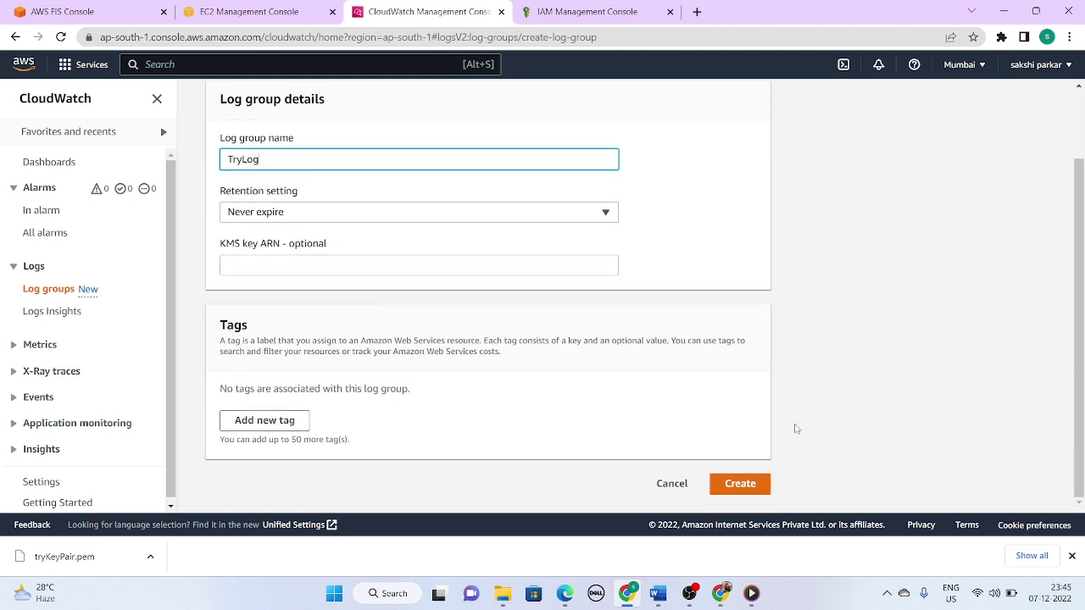
pyautogui.click(736, 483)
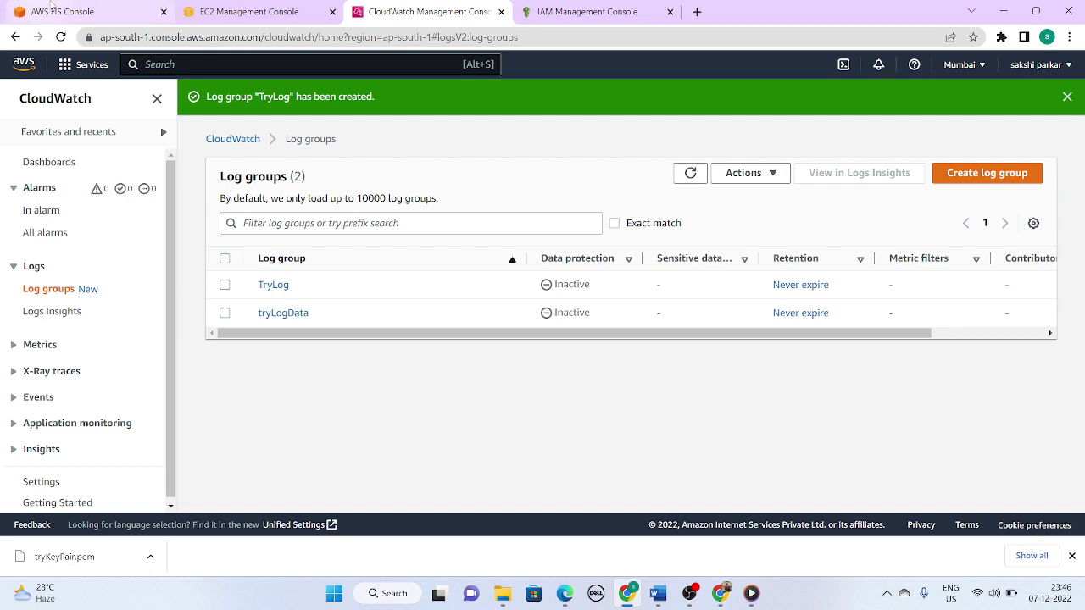
# Switch to the AWS FIS console and start a new experiment template with the description exp1.
pyautogui.click(53, 8)
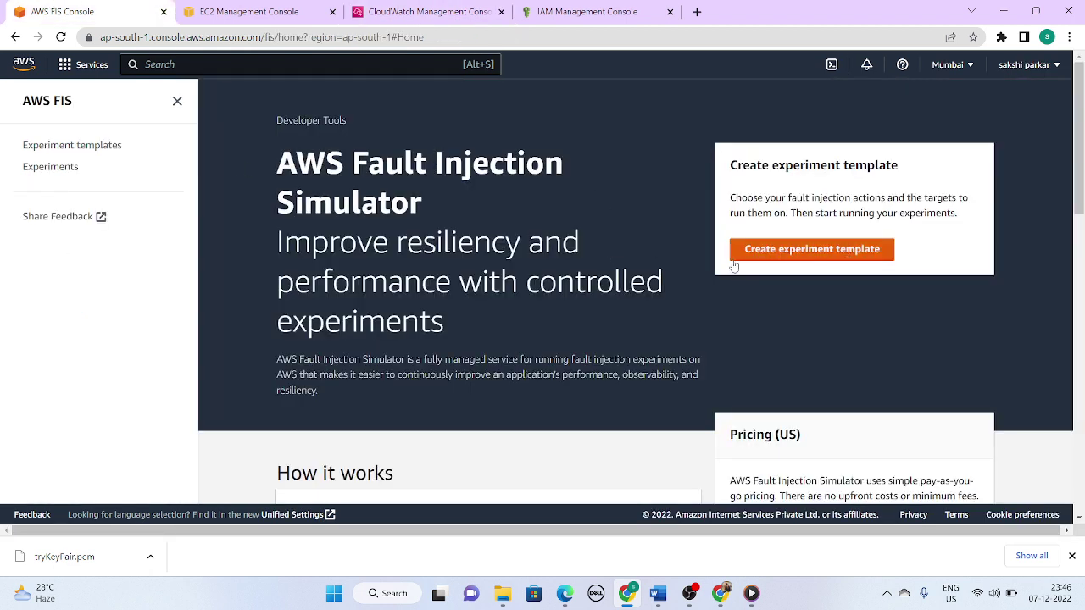
pyautogui.click(809, 250)
pyautogui.click(180, 259)
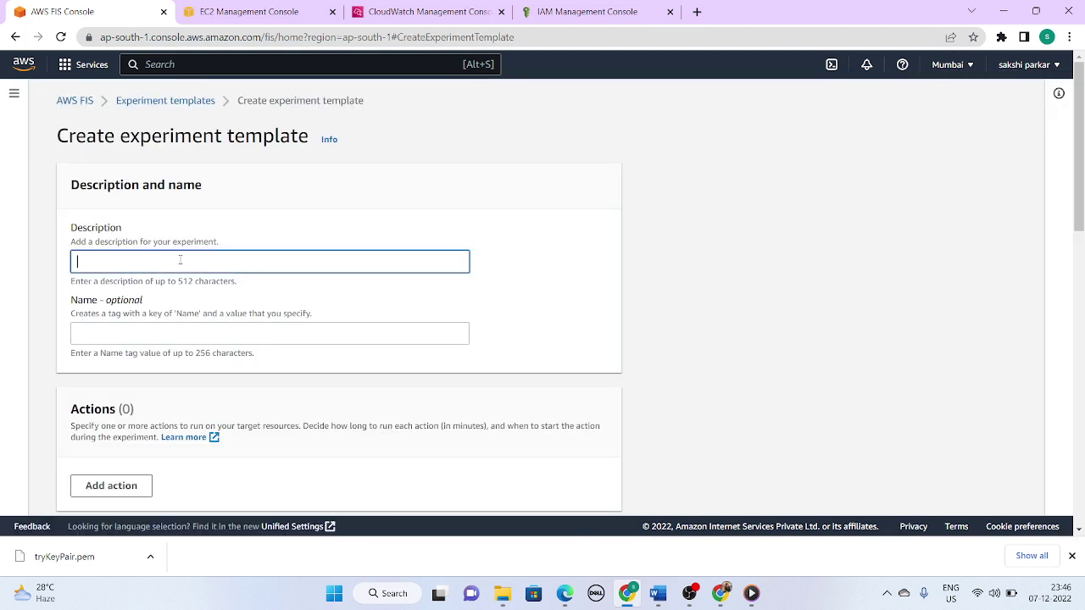
pyautogui.write('exp1')
# Add an action named action1 with the action type aws:ec2:stop-instances to the experiment template.
pyautogui.scroll(-2, 127, 299)
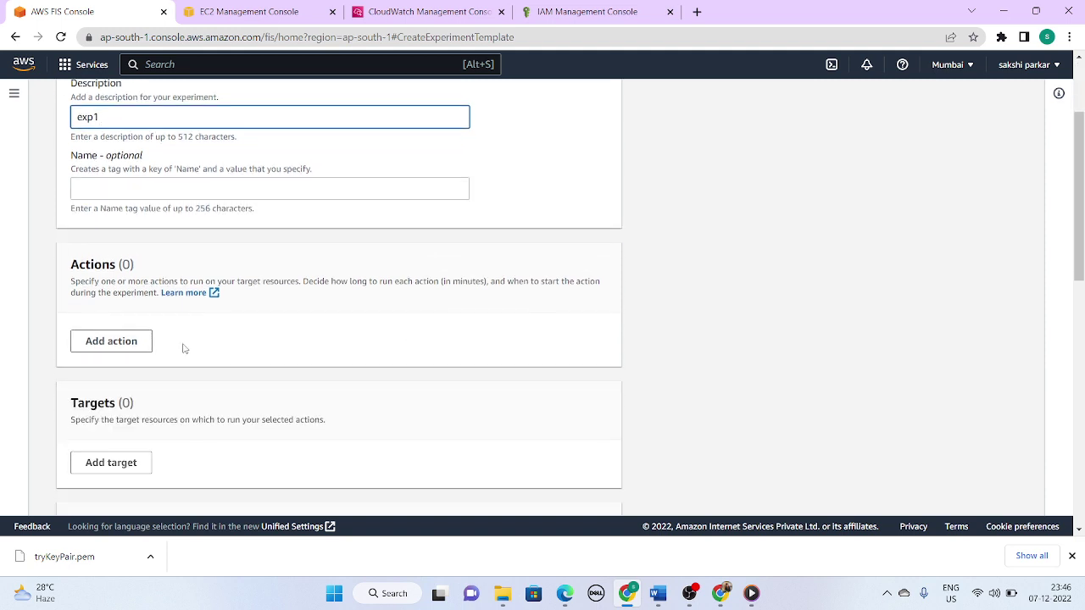
pyautogui.click(127, 342)
pyautogui.scroll(-2, 441, 370)
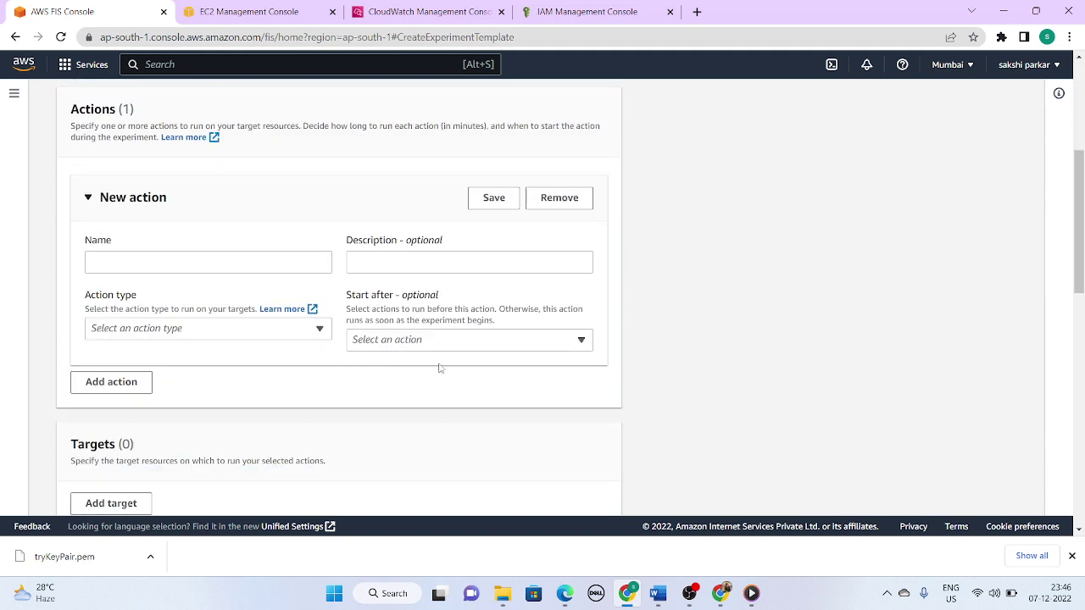
pyautogui.click(150, 263)
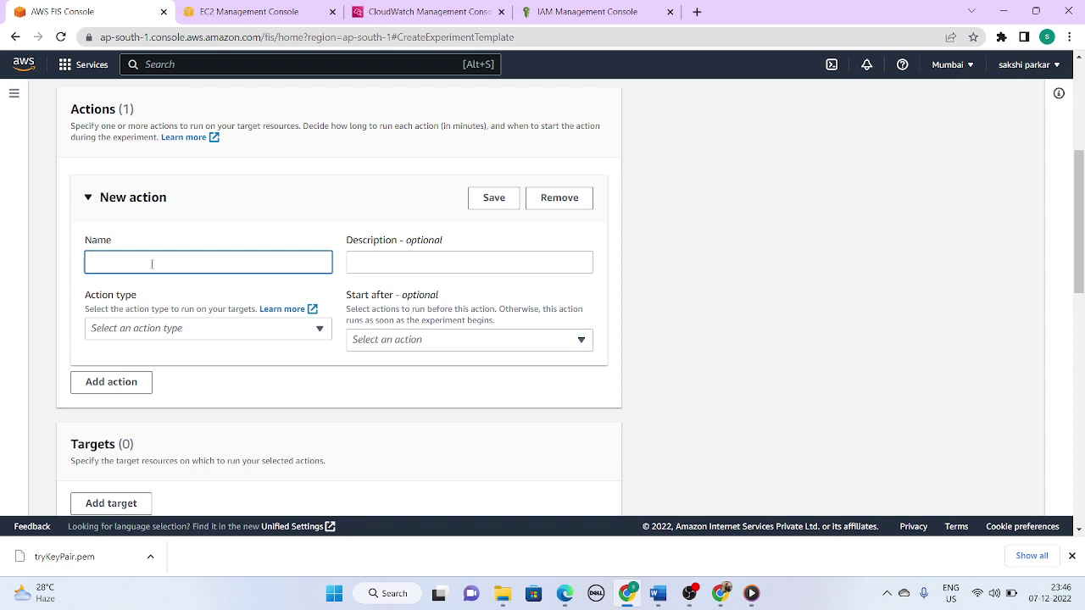
pyautogui.write('action1')
pyautogui.click(176, 327)
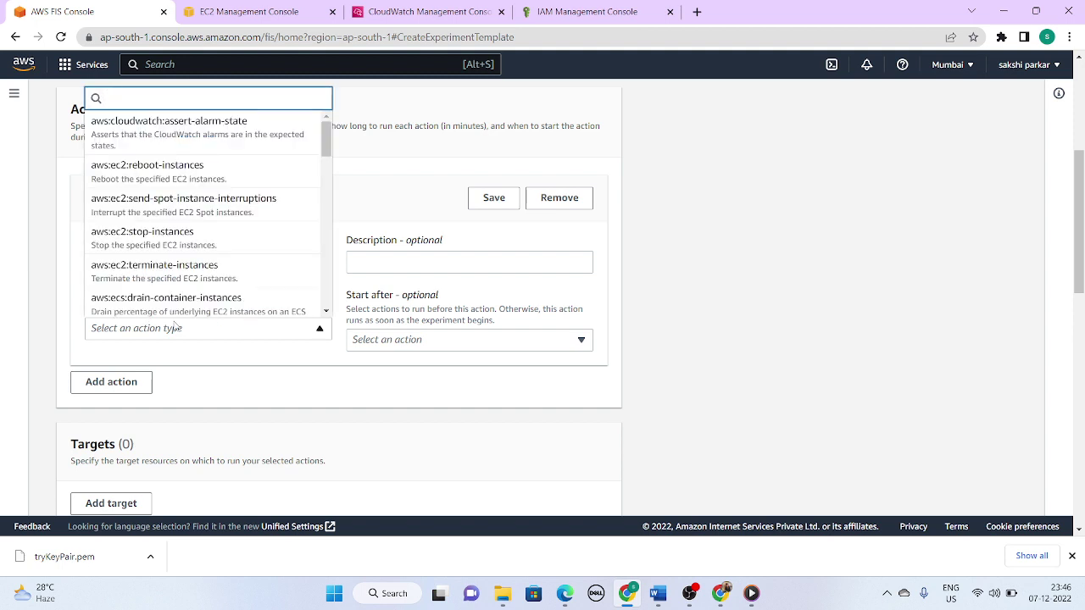
pyautogui.click(207, 352)
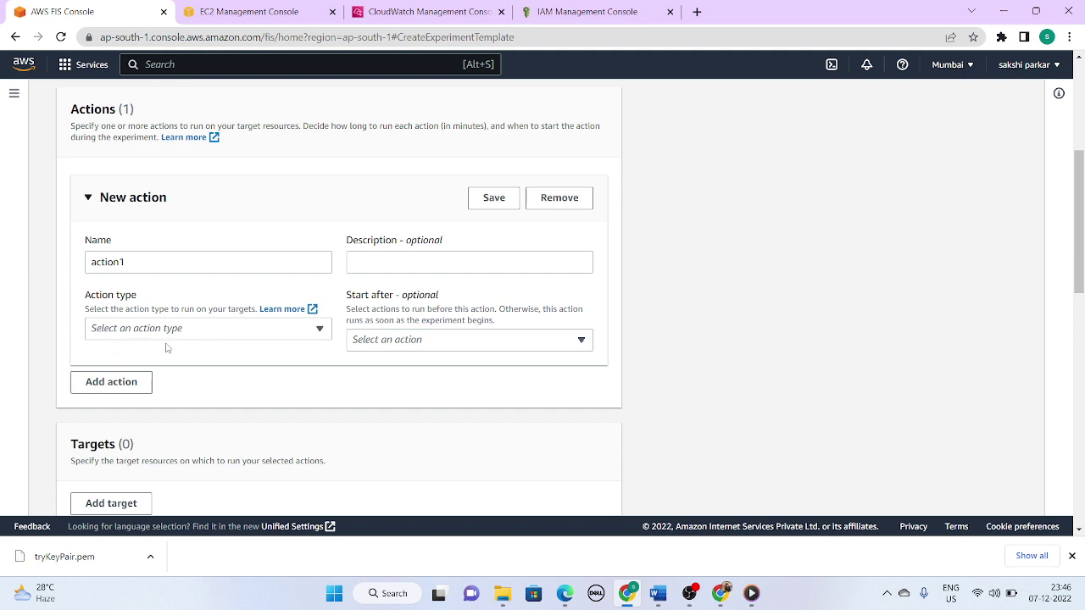
pyautogui.click(204, 329)
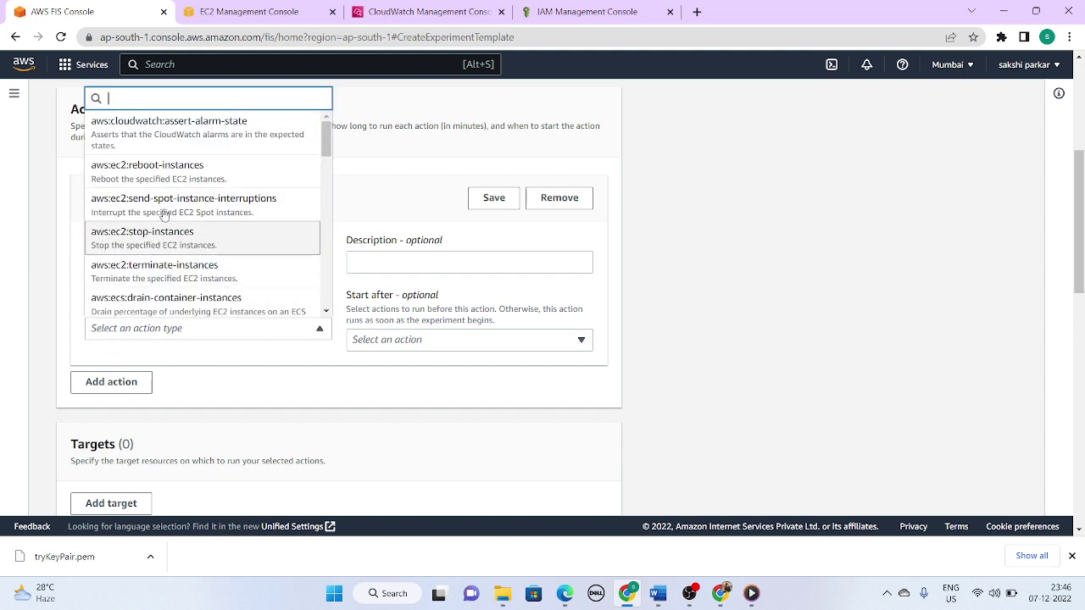
pyautogui.click(163, 236)
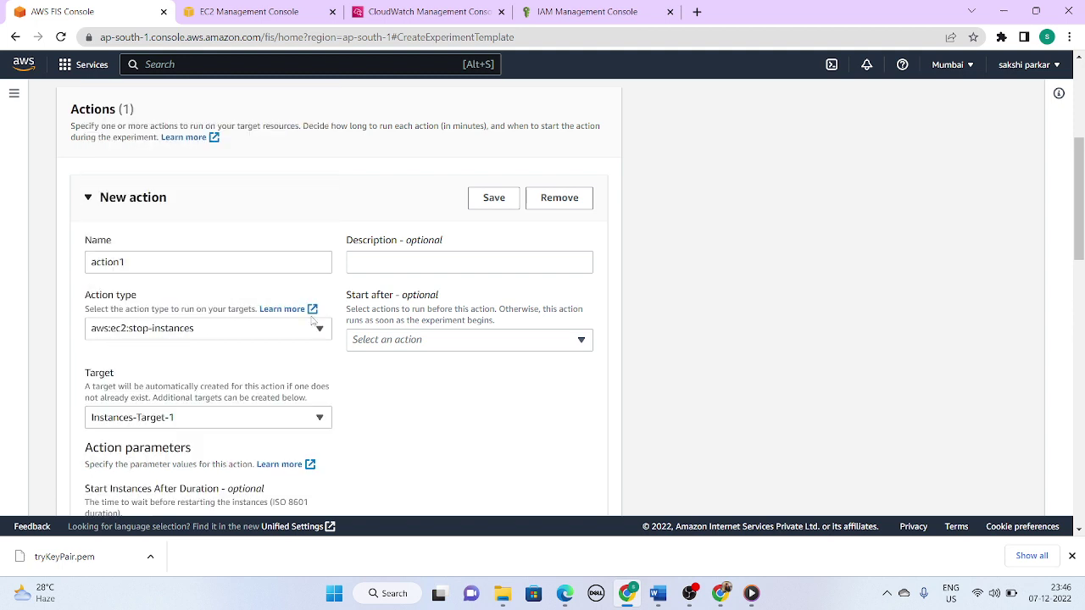
# Examine the start-after and target choices offered for action1.
pyautogui.click(388, 341)
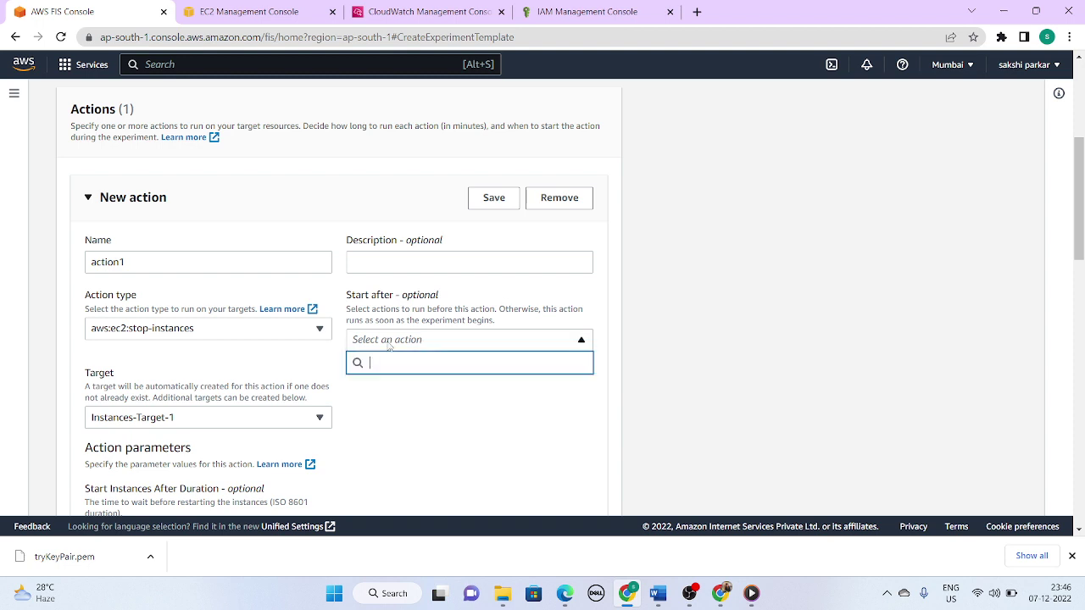
pyautogui.click(504, 347)
pyautogui.scroll(-1, 446, 368)
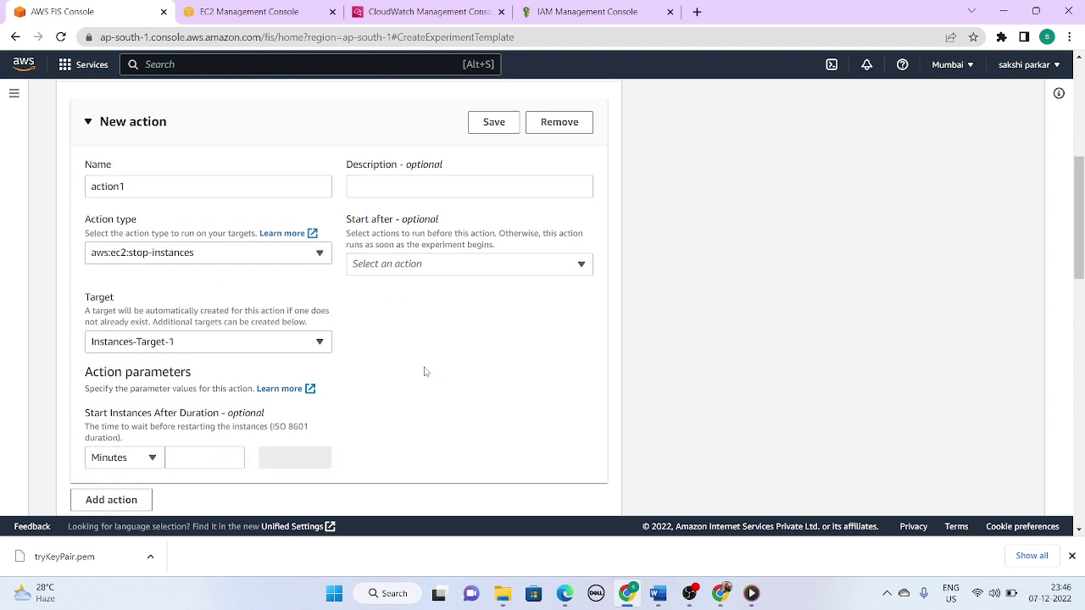
pyautogui.click(200, 342)
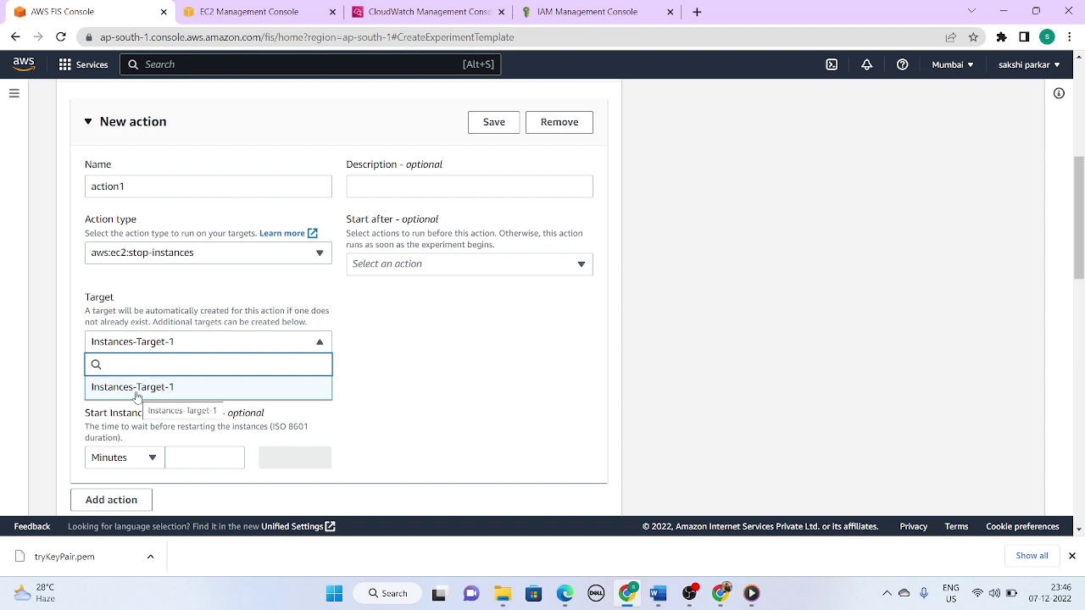
pyautogui.click(253, 349)
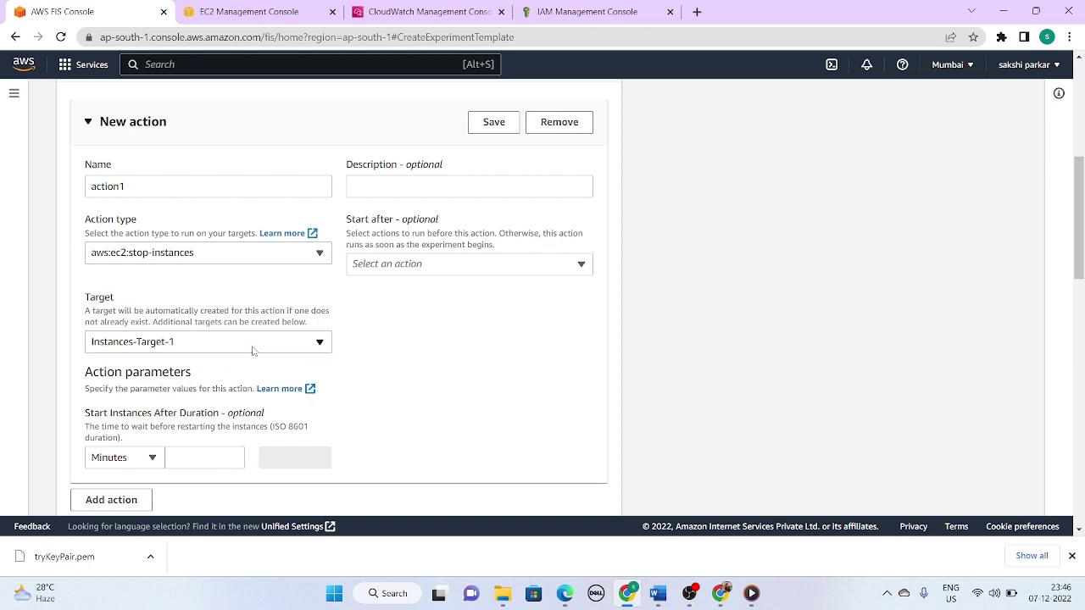
pyautogui.click(201, 348)
pyautogui.click(127, 386)
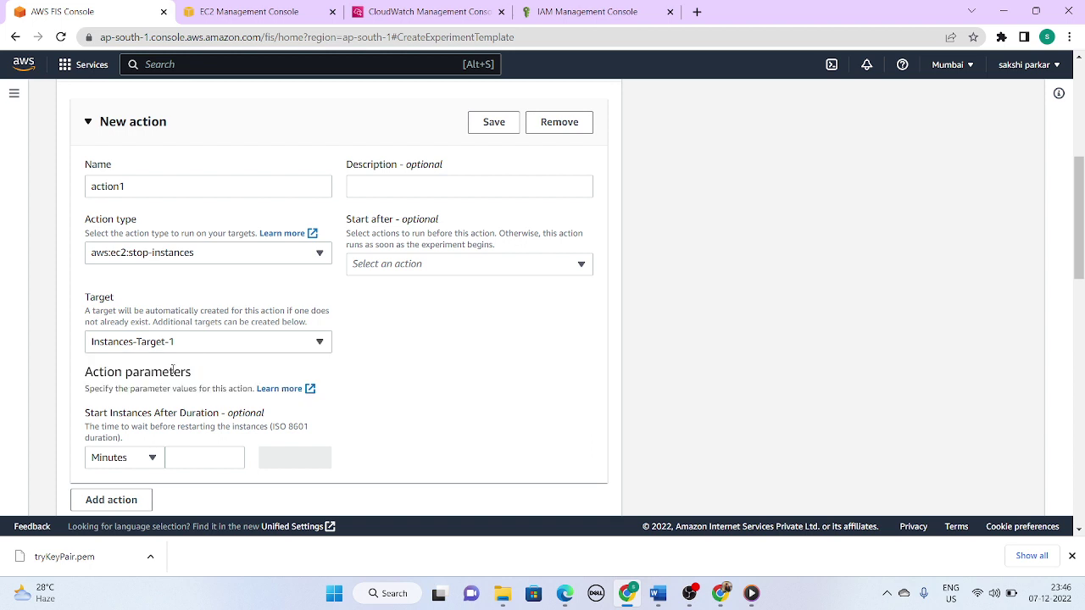
pyautogui.click(218, 349)
pyautogui.click(219, 350)
# Refresh the instances list in the EC2 console, and return to the FIS template to recheck action1's target choices.
pyautogui.click(240, 6)
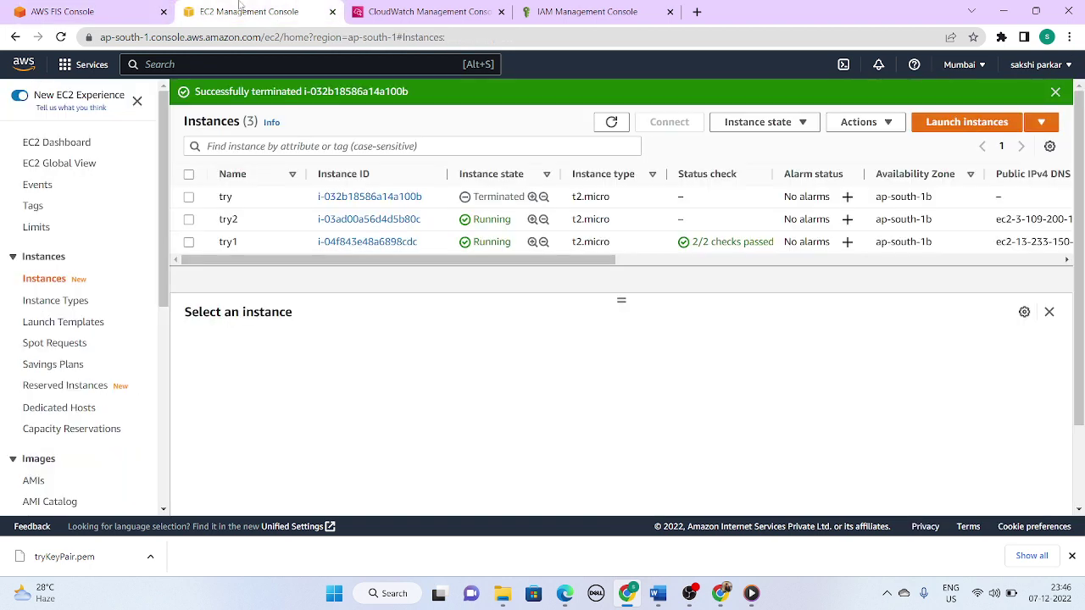
pyautogui.click(601, 127)
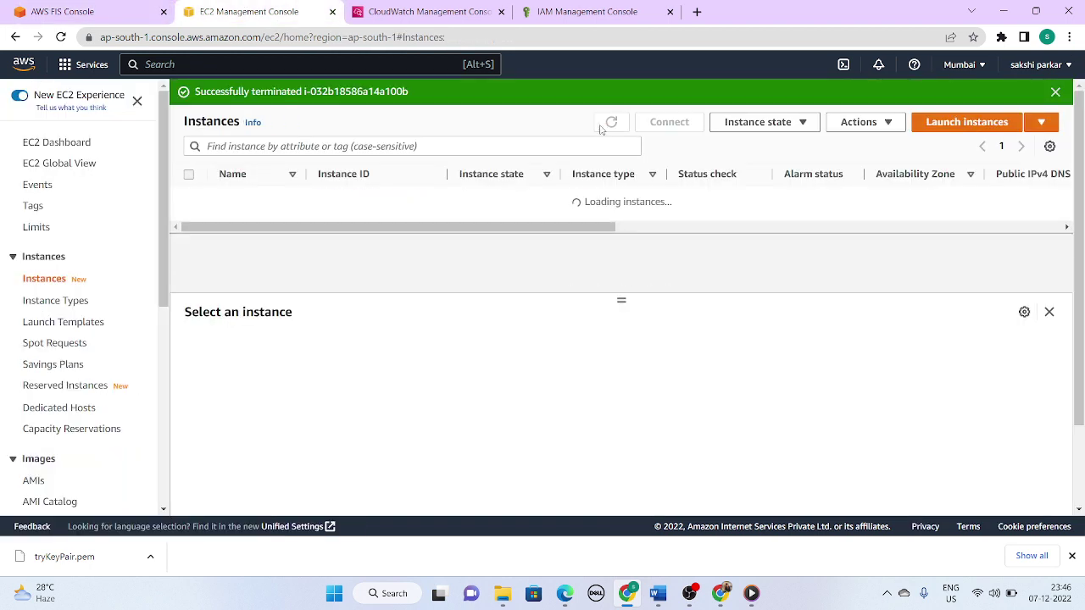
pyautogui.click(119, 12)
pyautogui.scroll(-1, 300, 267)
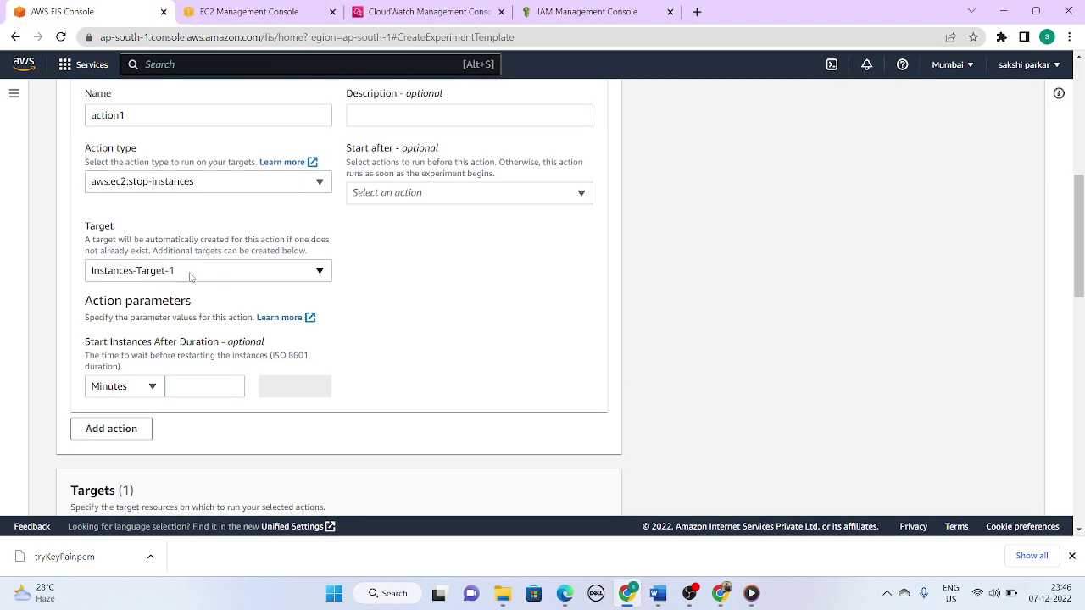
pyautogui.scroll(1, 246, 295)
pyautogui.click(239, 293)
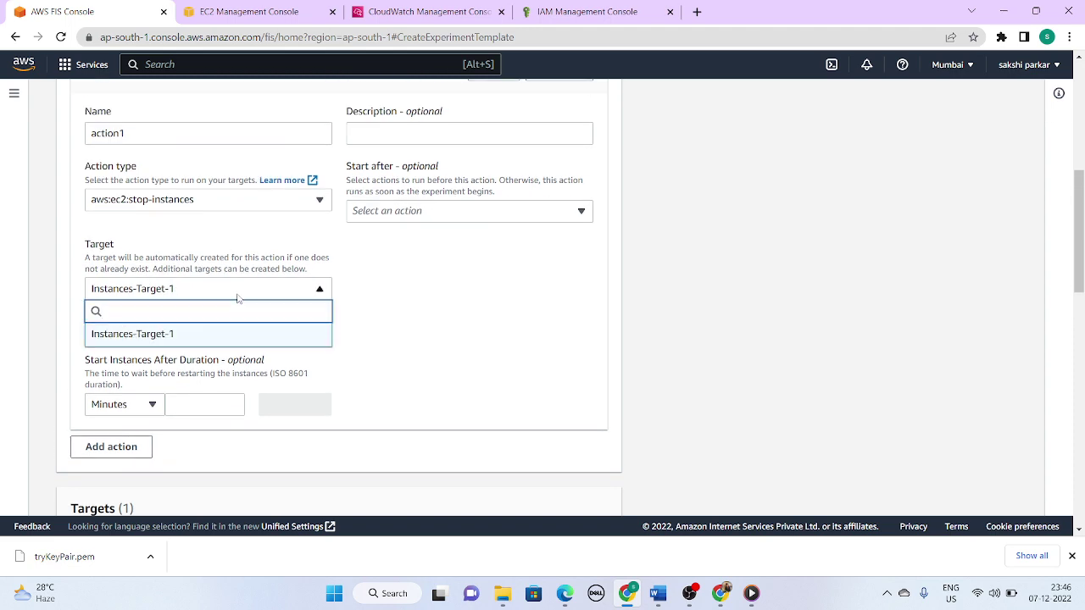
pyautogui.click(237, 298)
# Set action1 to restart the instances after a duration of 1 minute and save the action.
pyautogui.scroll(-1, 404, 314)
pyautogui.scroll(-1, 365, 346)
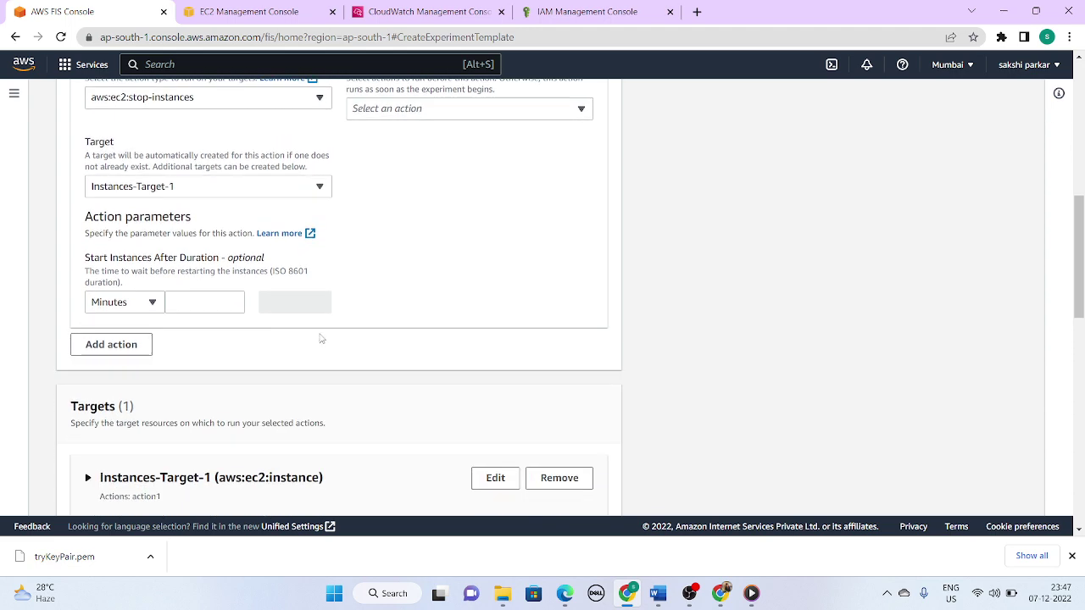
pyautogui.click(227, 307)
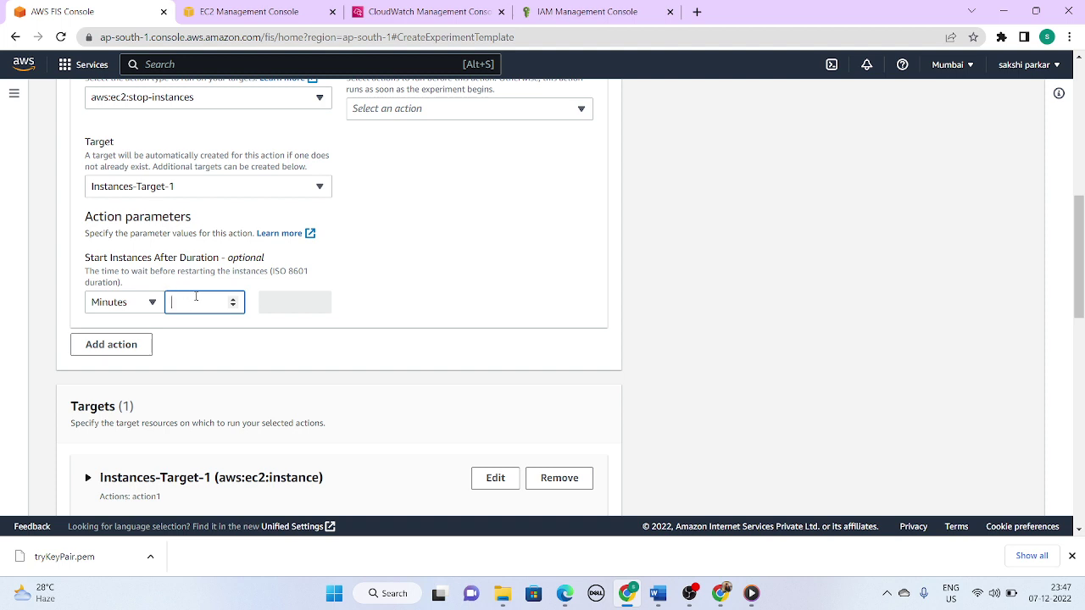
pyautogui.write('1')
pyautogui.scroll(2, 466, 272)
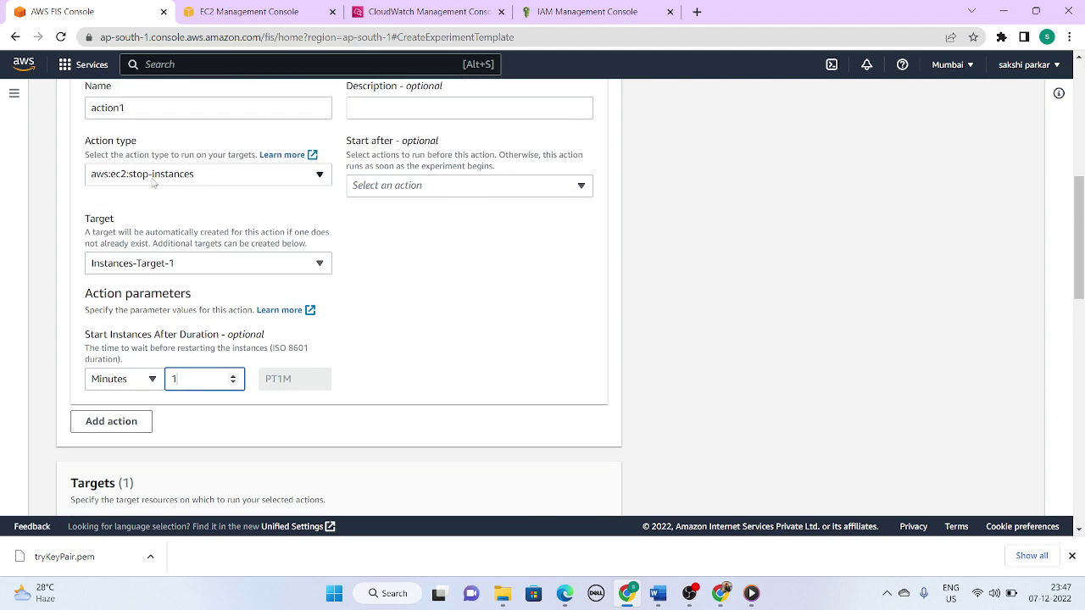
pyautogui.click(526, 193)
pyautogui.click(514, 259)
pyautogui.scroll(-2, 514, 259)
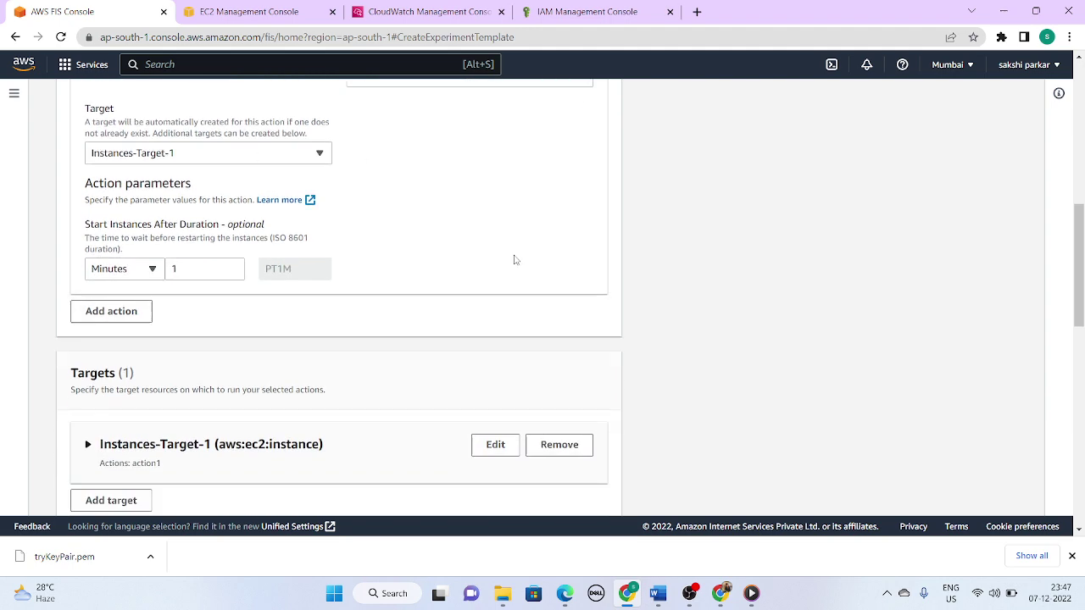
pyautogui.click(142, 245)
pyautogui.click(493, 219)
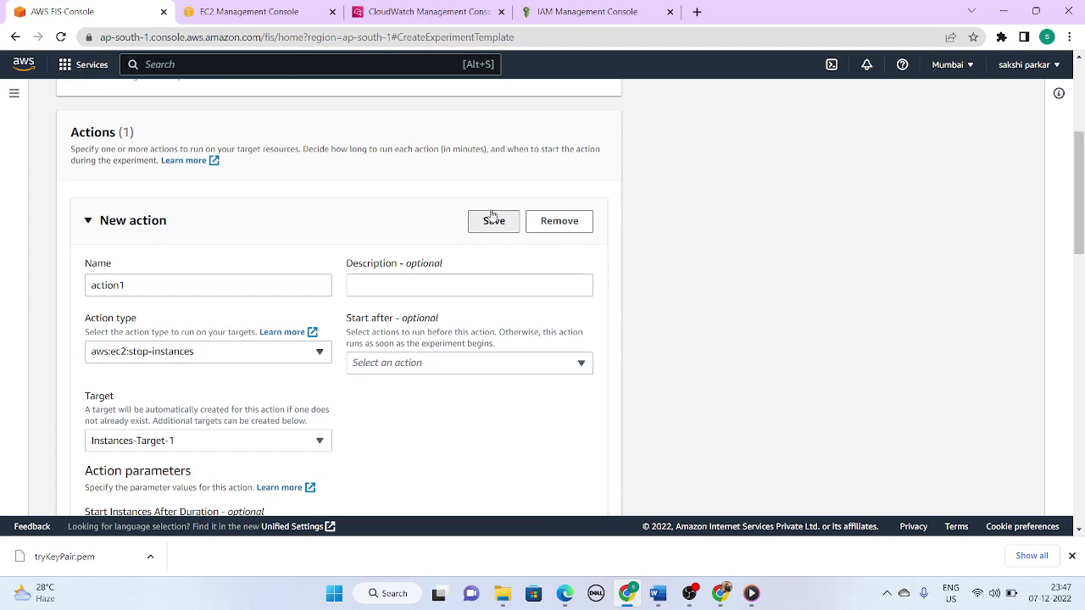
pyautogui.scroll(-1, 530, 311)
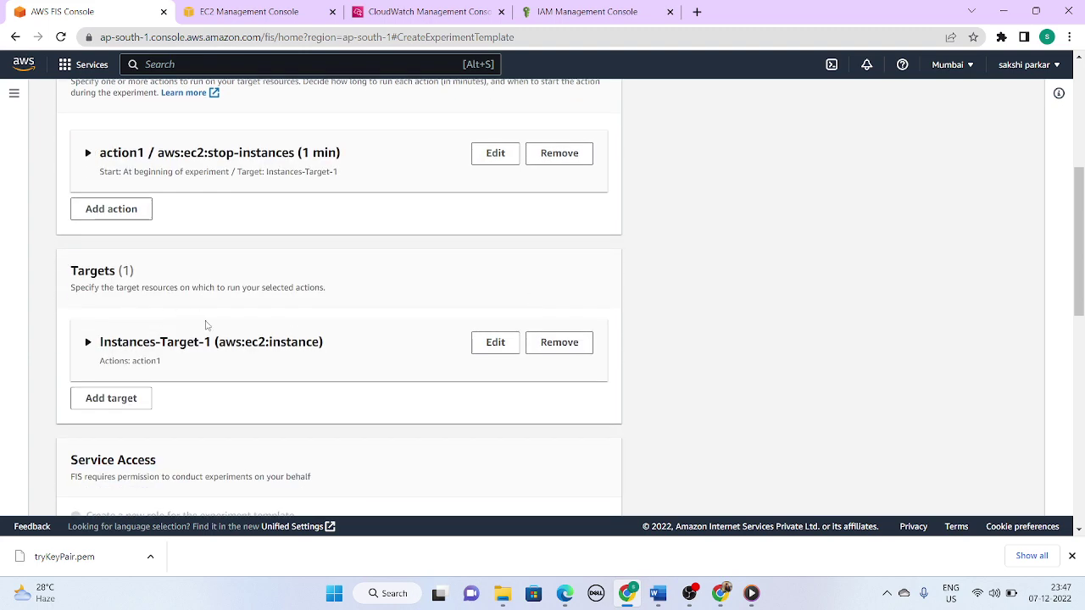
pyautogui.click(492, 344)
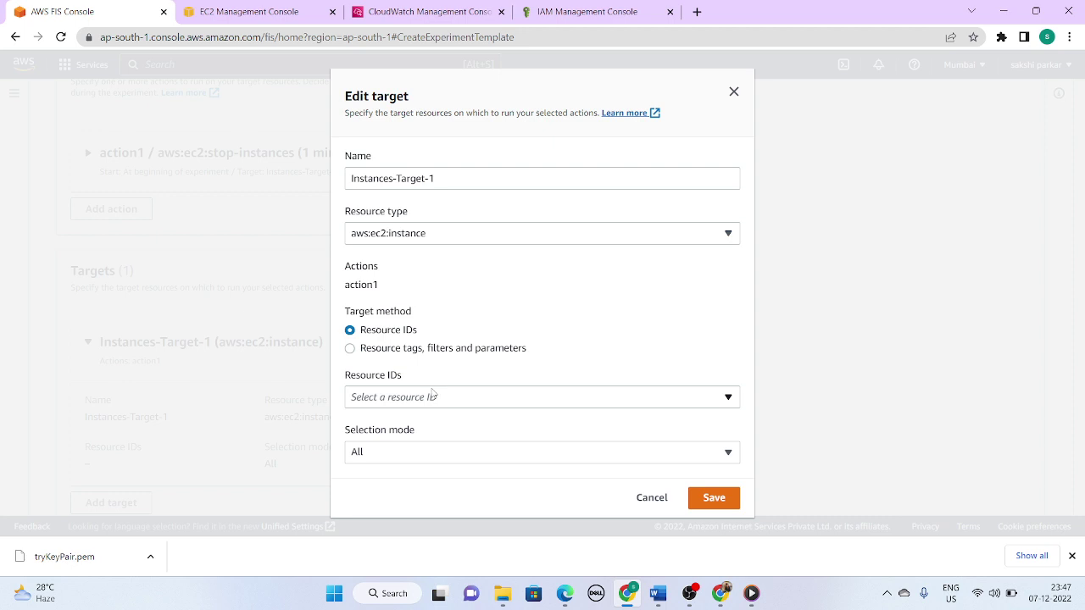
pyautogui.click(465, 403)
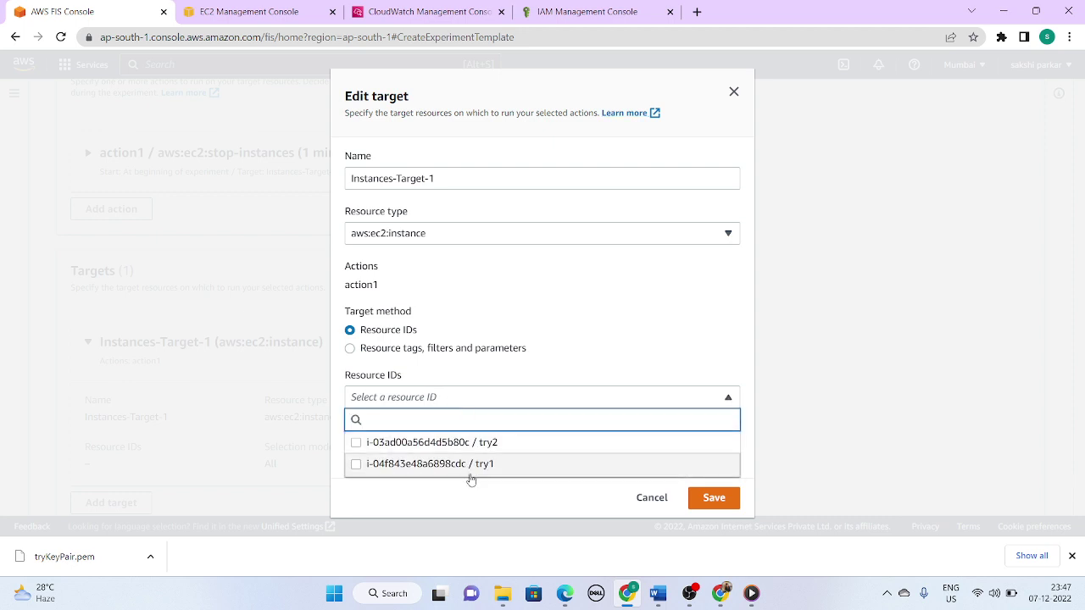
pyautogui.click(472, 399)
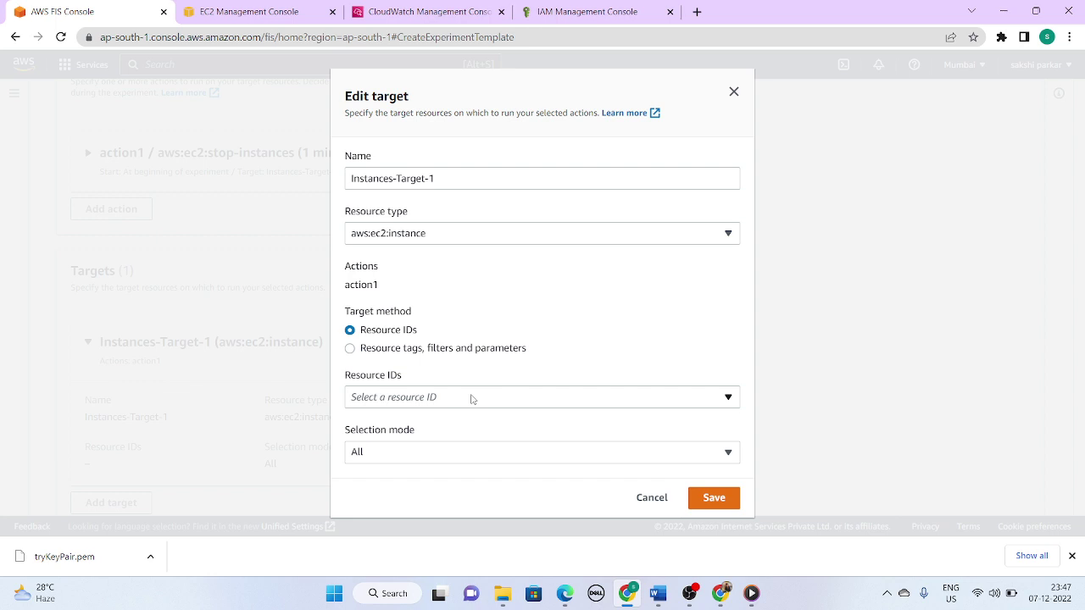
pyautogui.click(424, 397)
pyautogui.click(368, 470)
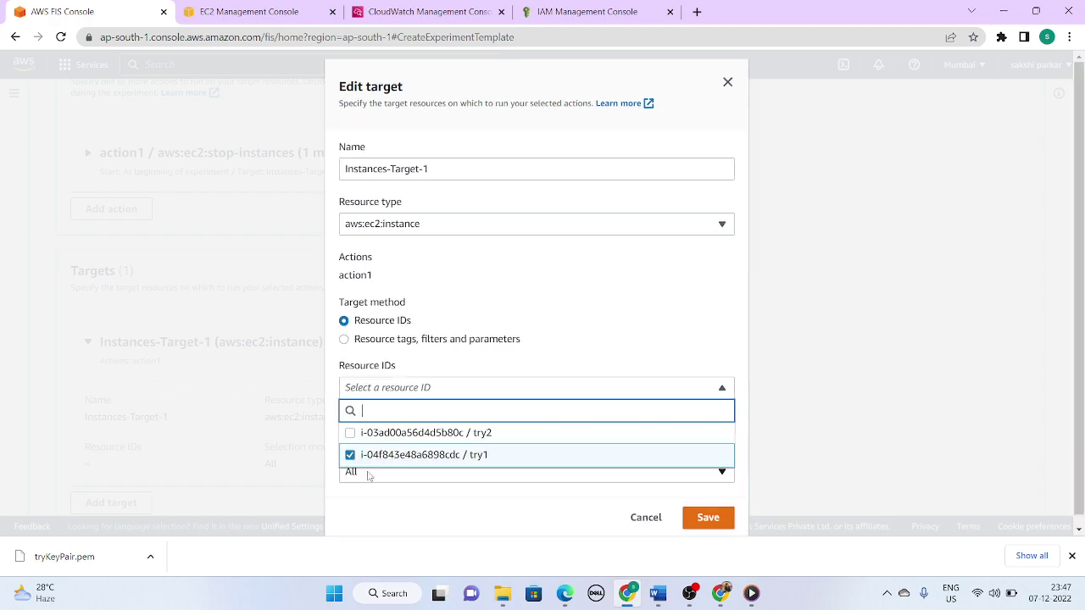
pyautogui.click(827, 421)
pyautogui.click(827, 421)
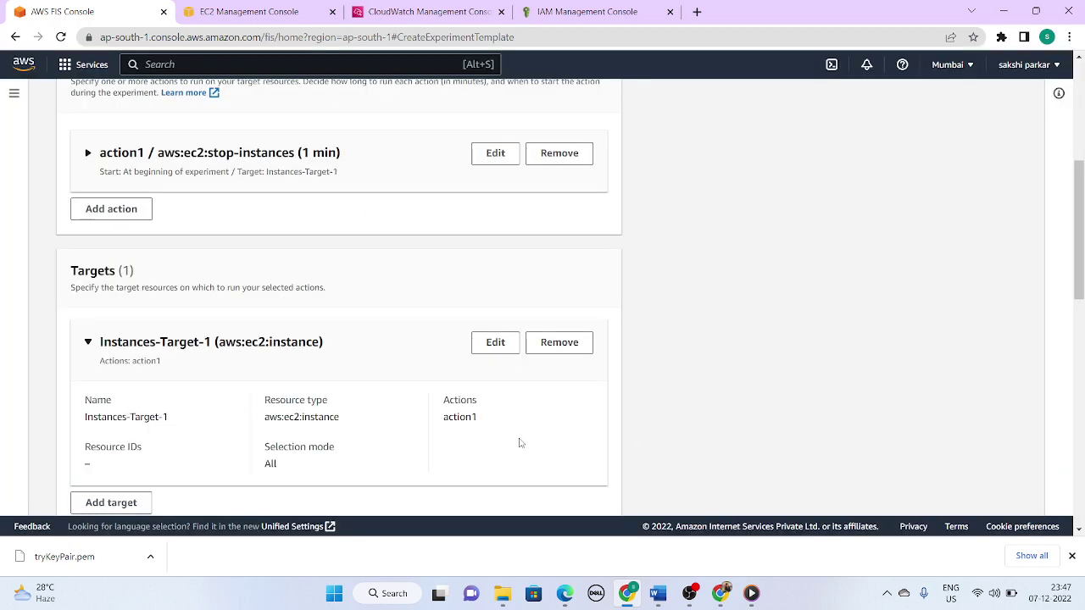
# Set the resource ID of Instances-Target-1 to the try1 instance with selection mode All, and save the target.
pyautogui.click(497, 341)
pyautogui.click(393, 398)
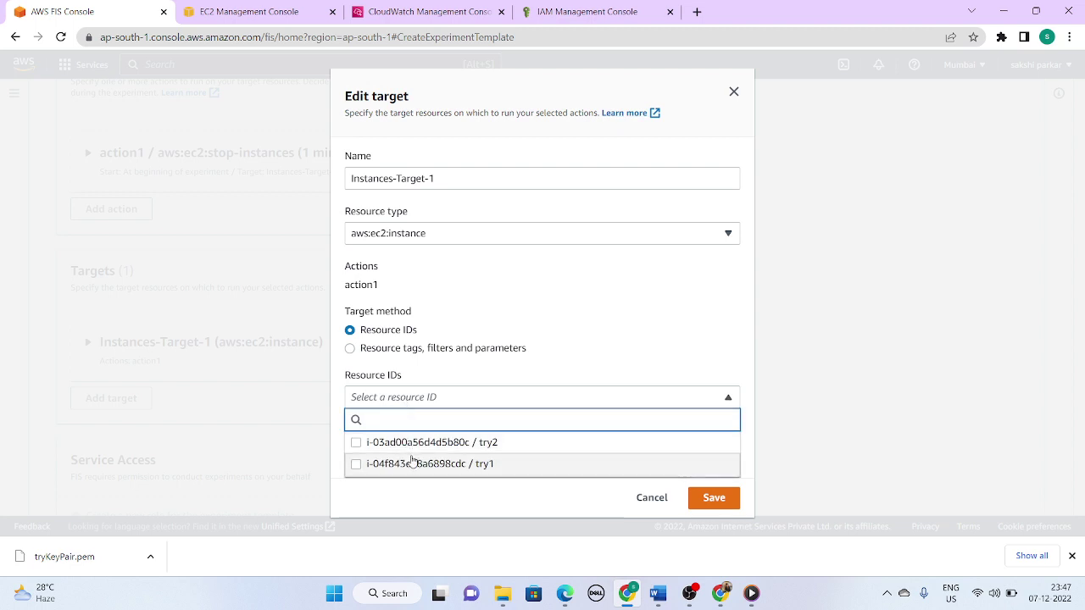
pyautogui.click(412, 462)
pyautogui.click(448, 390)
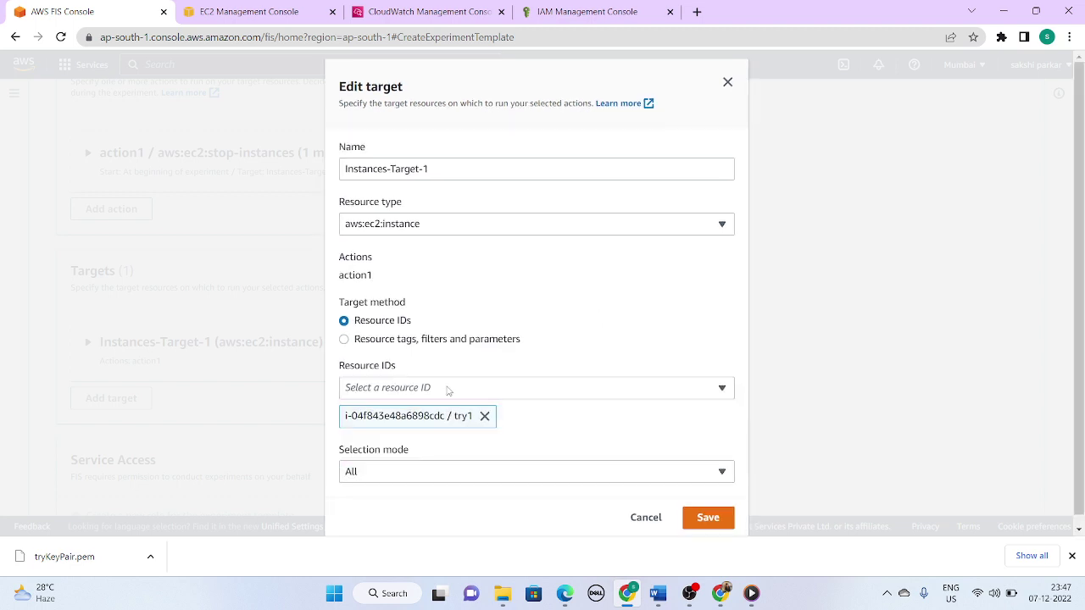
pyautogui.click(421, 477)
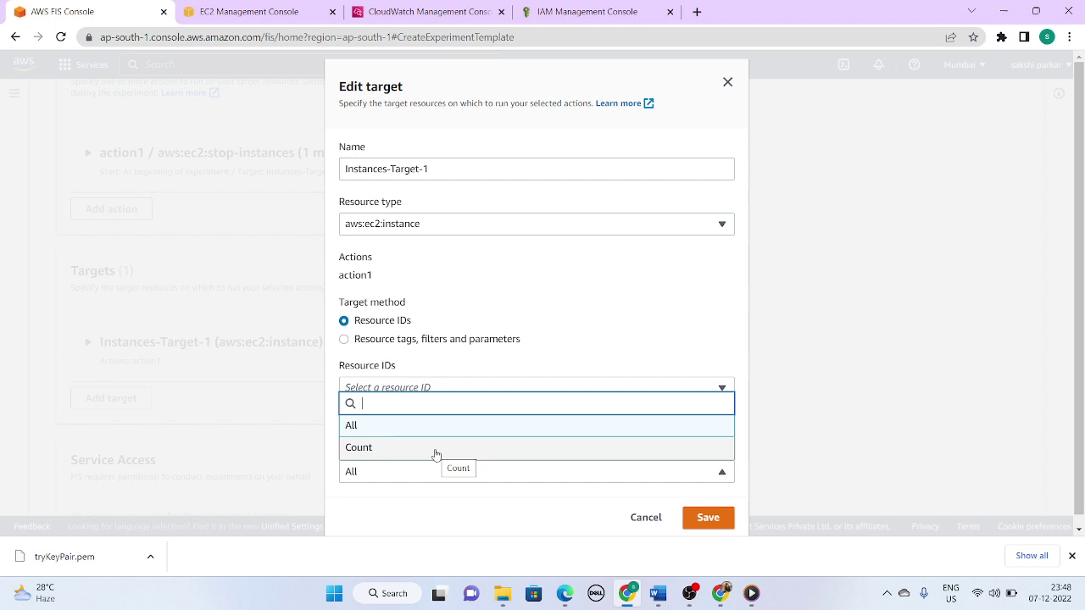
pyautogui.click(380, 430)
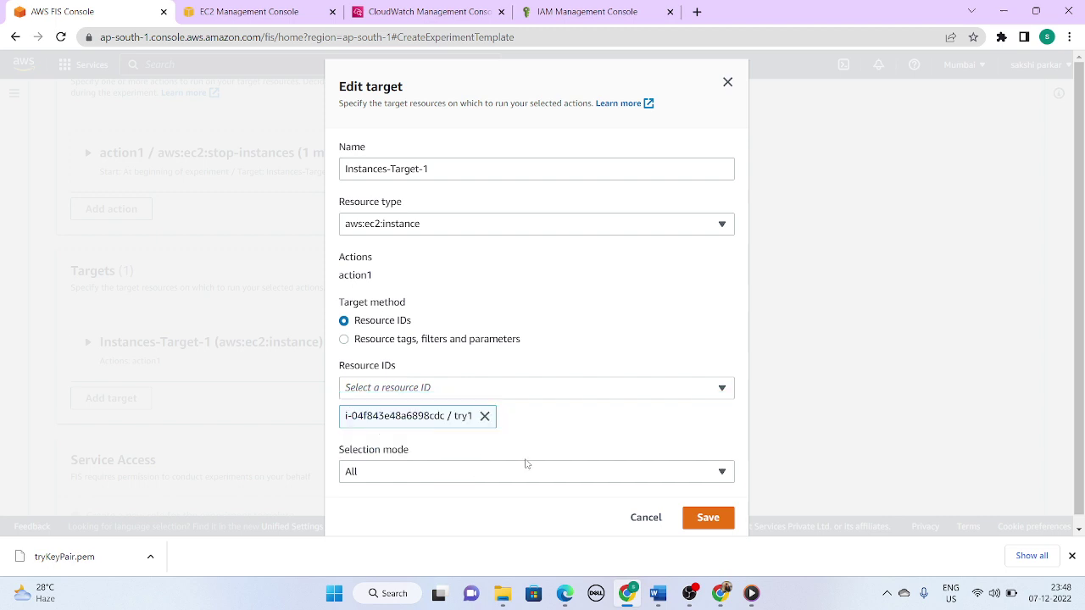
pyautogui.click(708, 516)
# Choose FISRole as the existing IAM role for the template's service access.
pyautogui.scroll(-2, 511, 410)
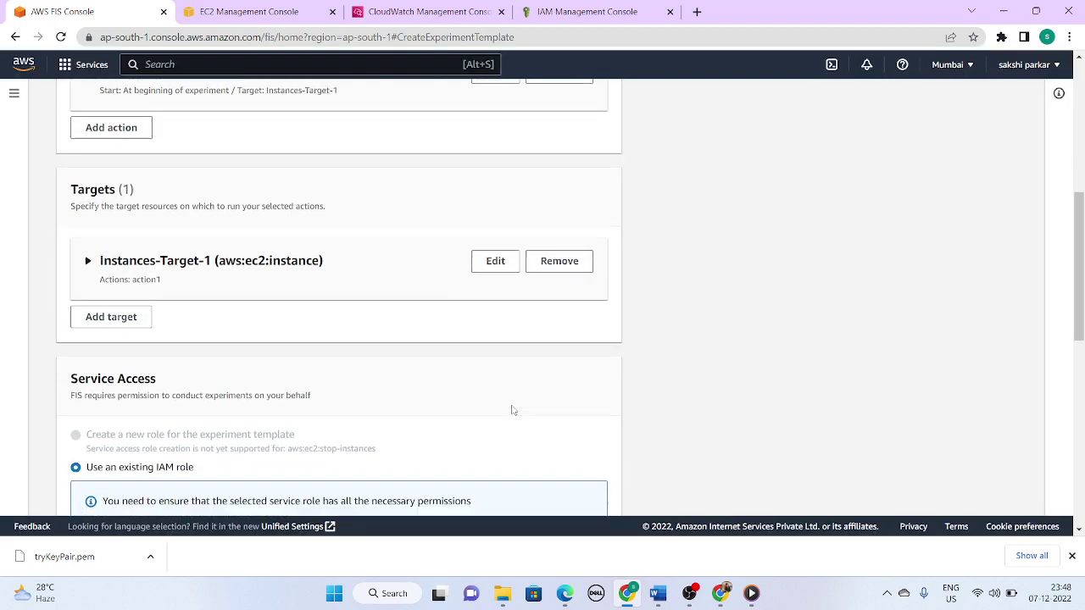
pyautogui.scroll(-2, 511, 410)
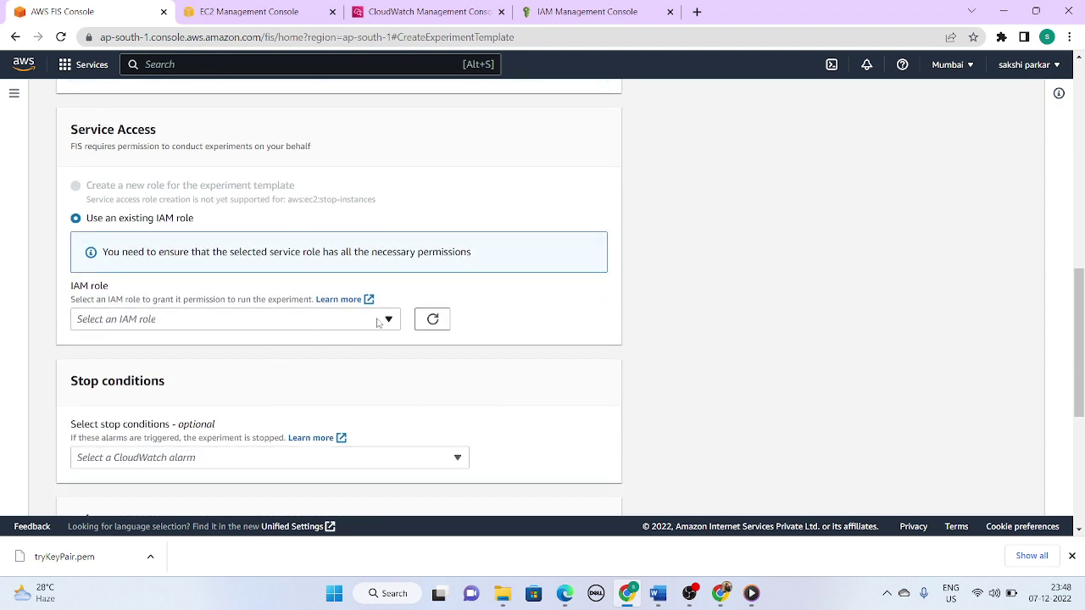
pyautogui.click(387, 321)
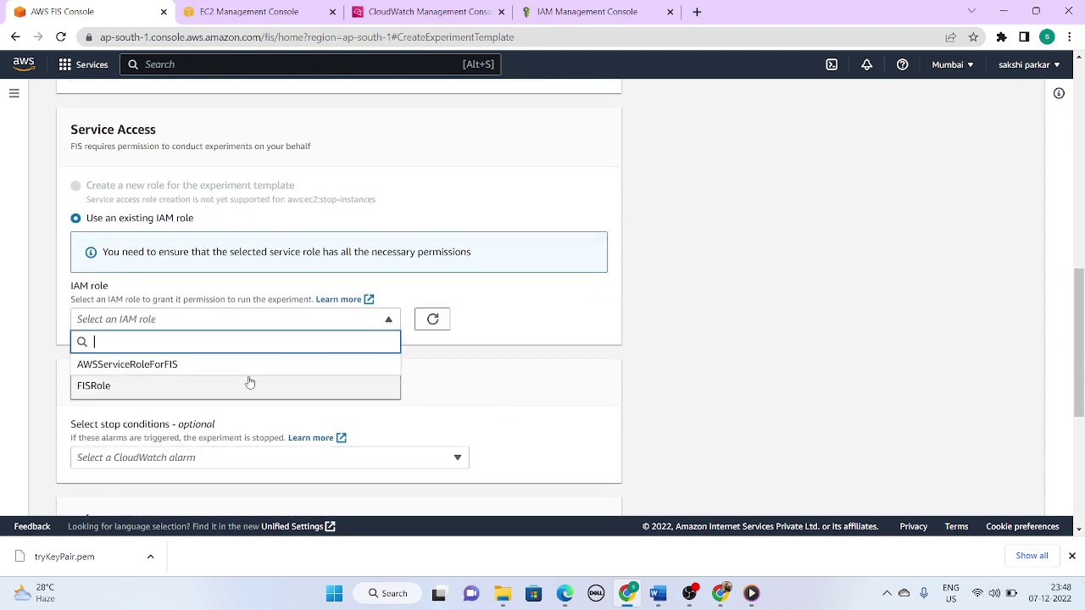
pyautogui.click(181, 387)
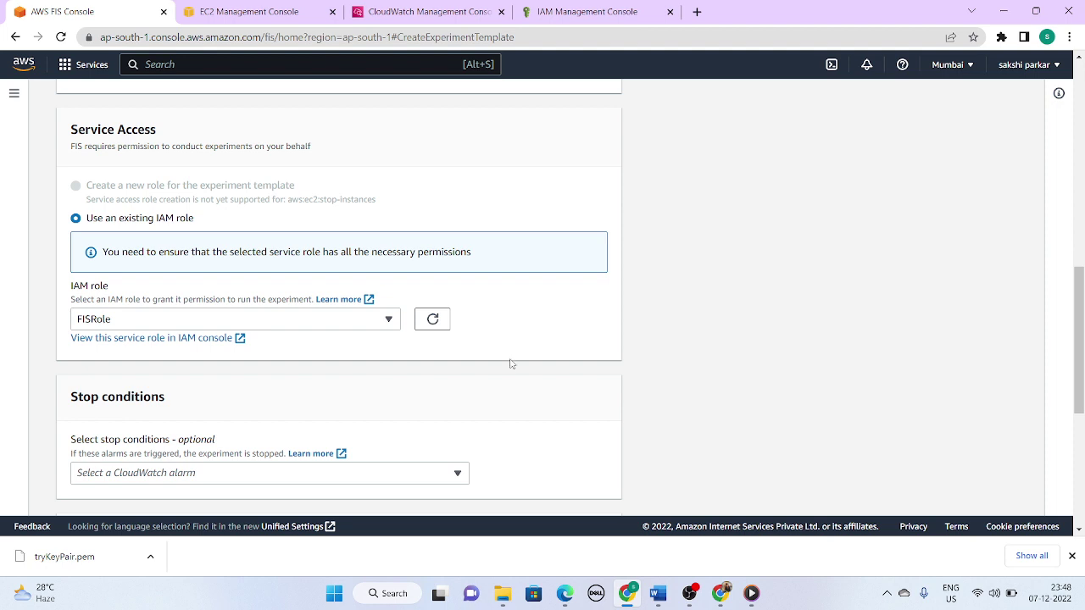
# Enable sending the experiment logs to CloudWatch Logs.
pyautogui.scroll(-1, 511, 364)
pyautogui.scroll(-1, 400, 407)
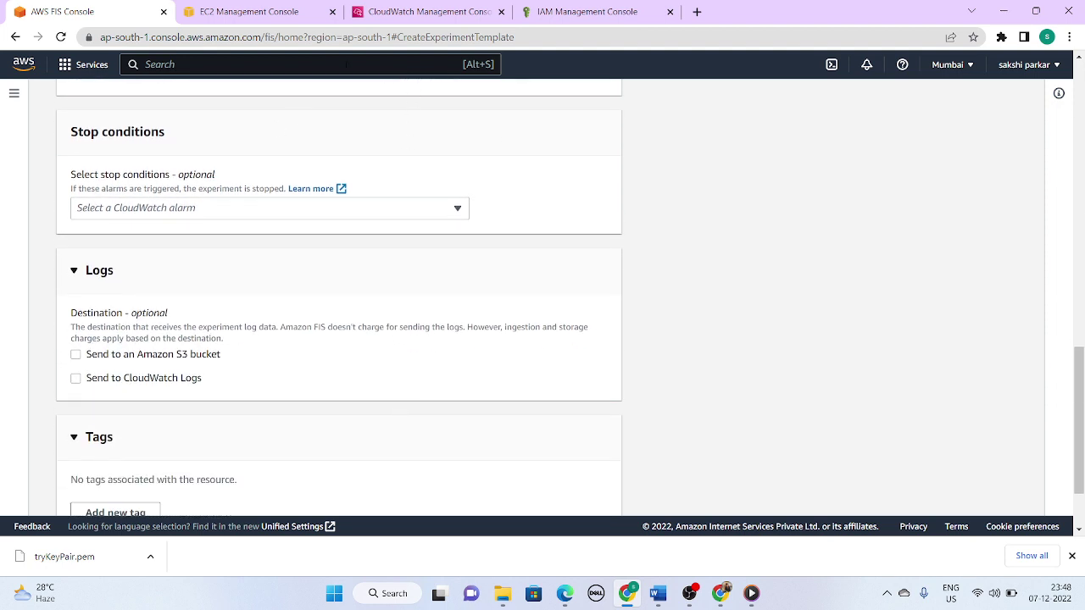
pyautogui.click(76, 379)
# Switch to the CloudWatch console, expand the TryLog log group's details and copy its full ARN.
pyautogui.click(454, 10)
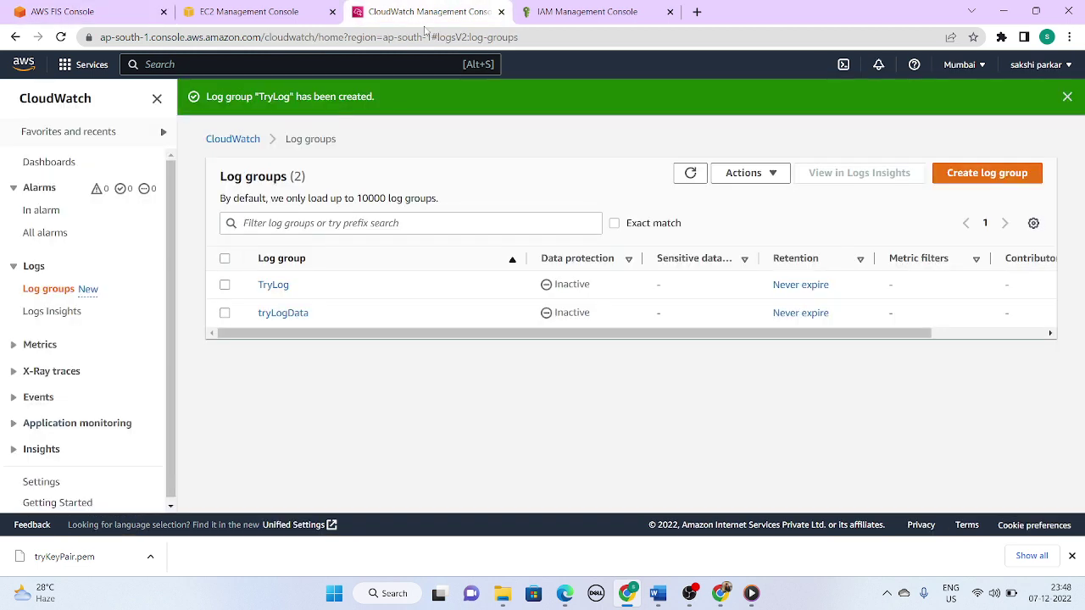
pyautogui.click(273, 285)
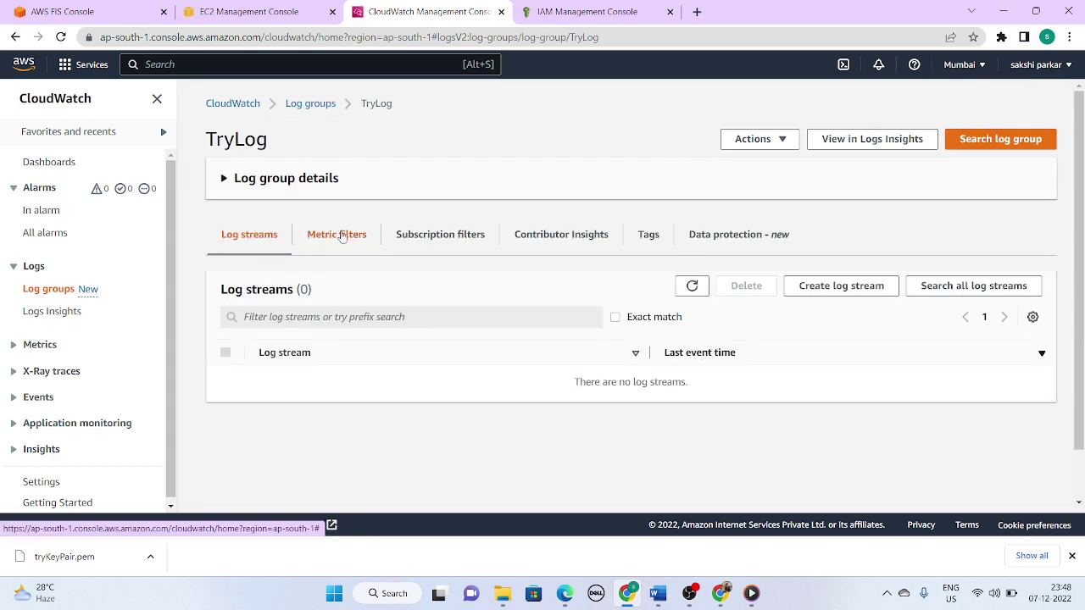
pyautogui.click(310, 105)
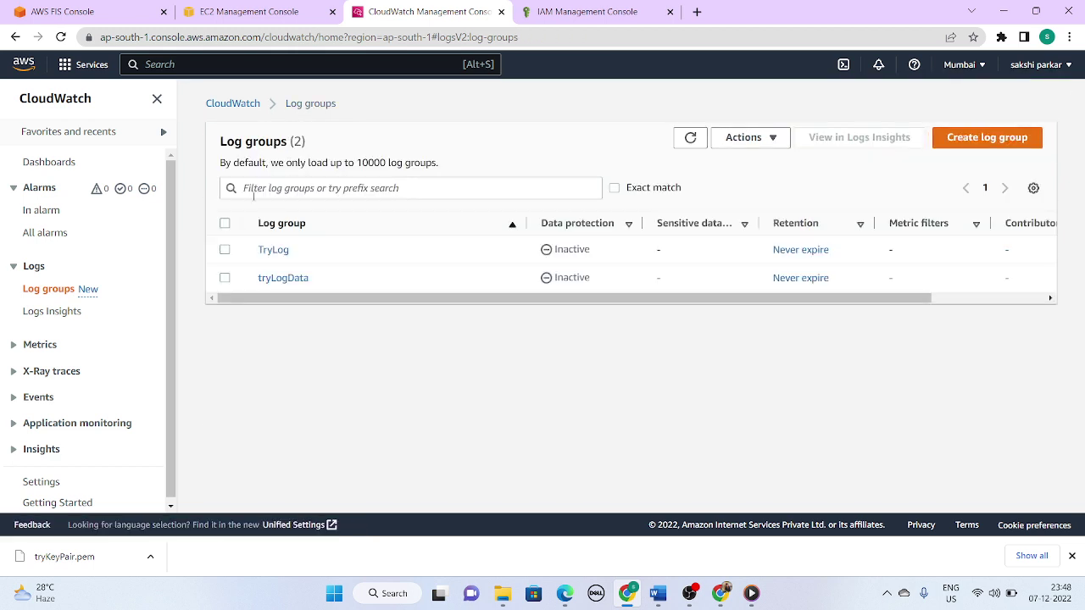
pyautogui.click(271, 250)
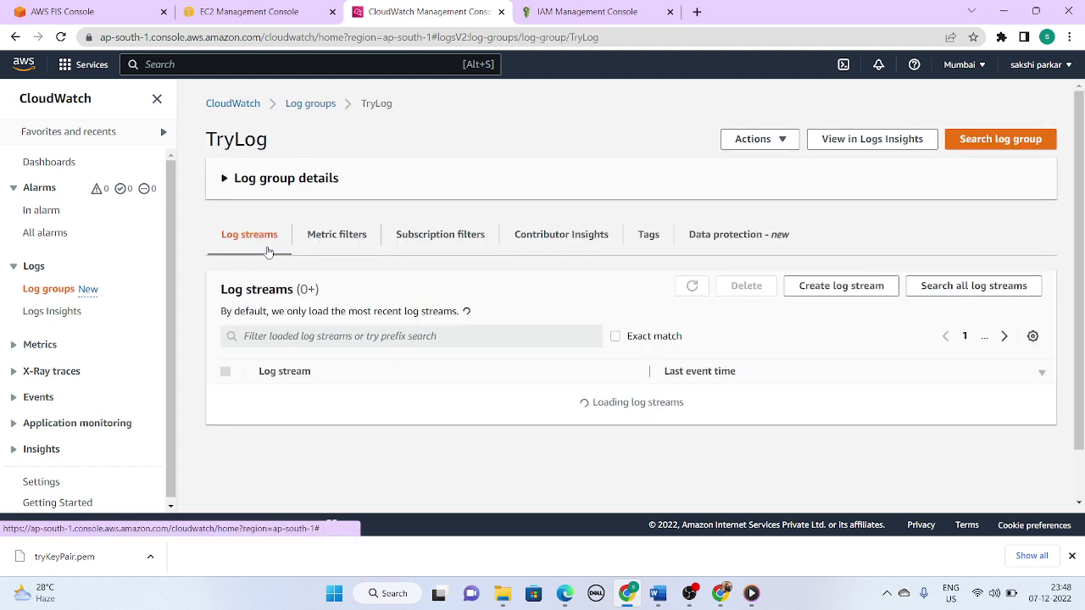
pyautogui.click(229, 178)
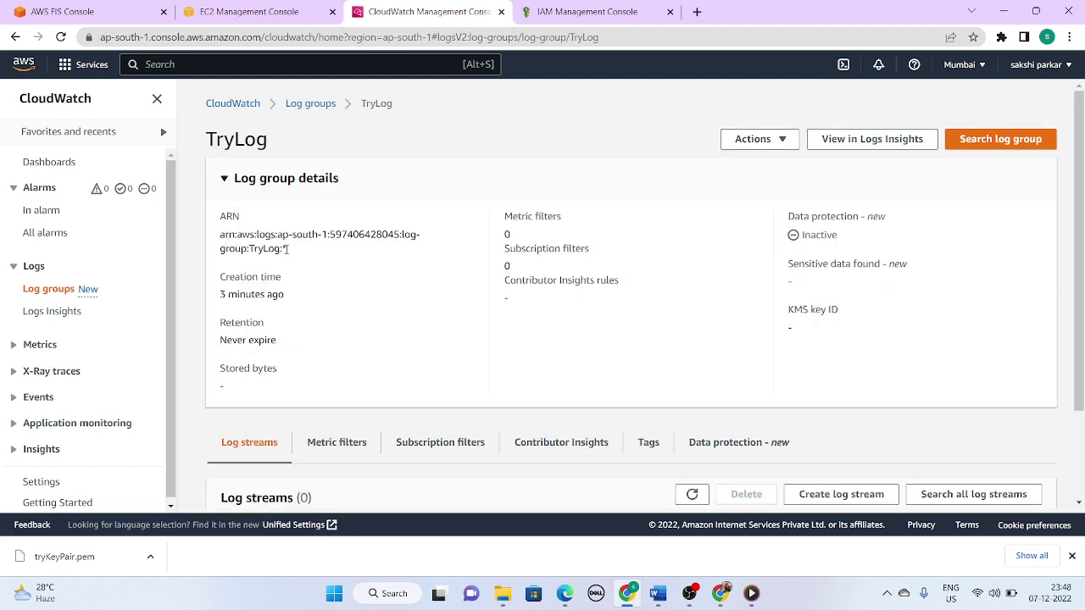
pyautogui.moveTo(286, 248); pyautogui.dragTo(220, 234)
pyautogui.hotkey('ctrl', 'c')
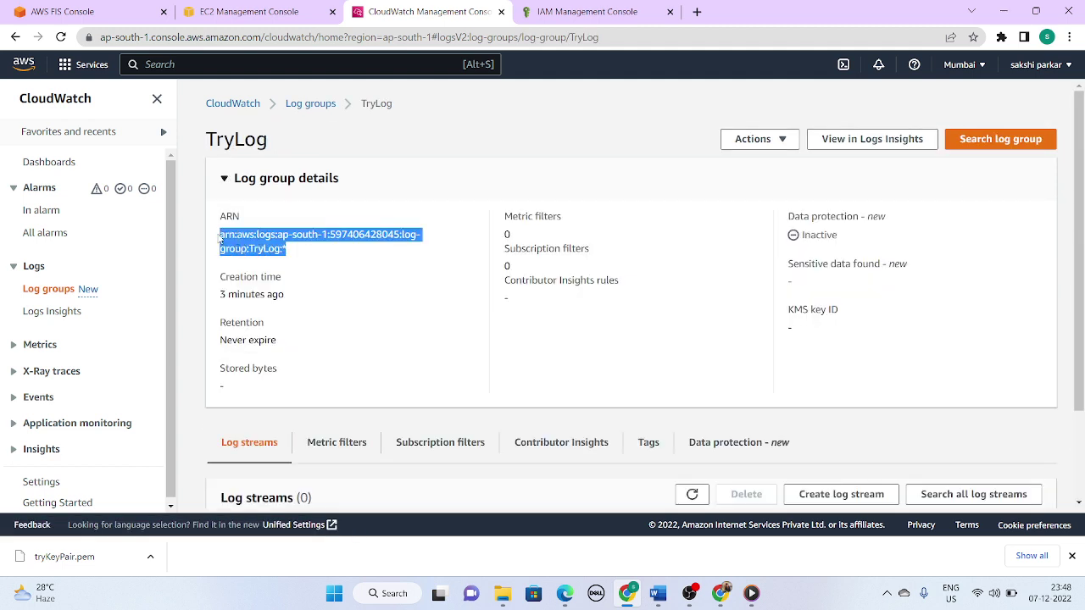
# Return to the FIS template and paste the copied TryLog ARN as the log group ARN.
pyautogui.click(85, 11)
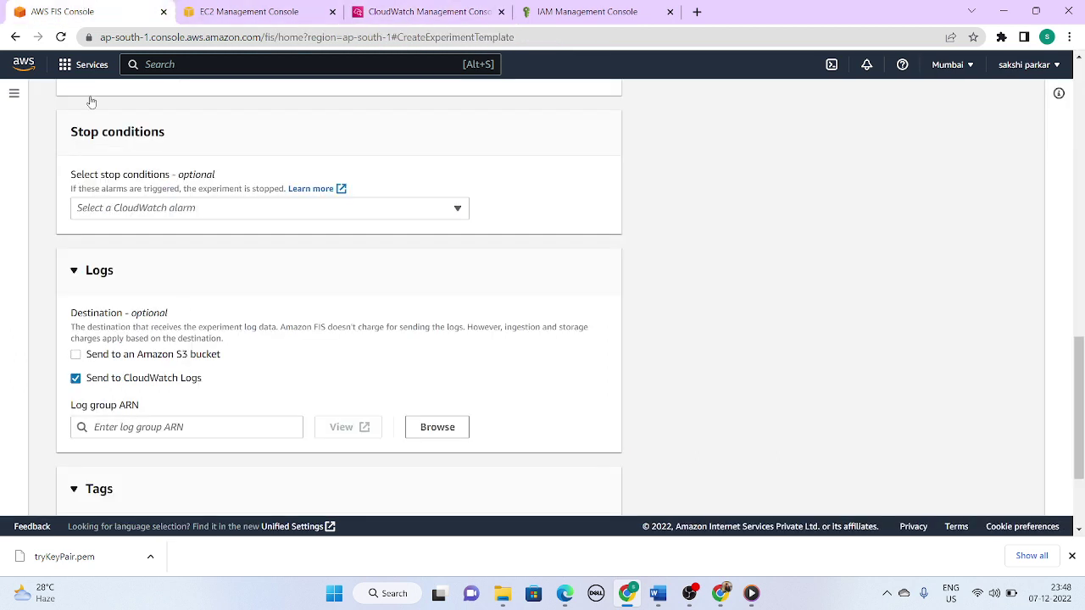
pyautogui.click(127, 428)
pyautogui.hotkey('ctrl', 'v')
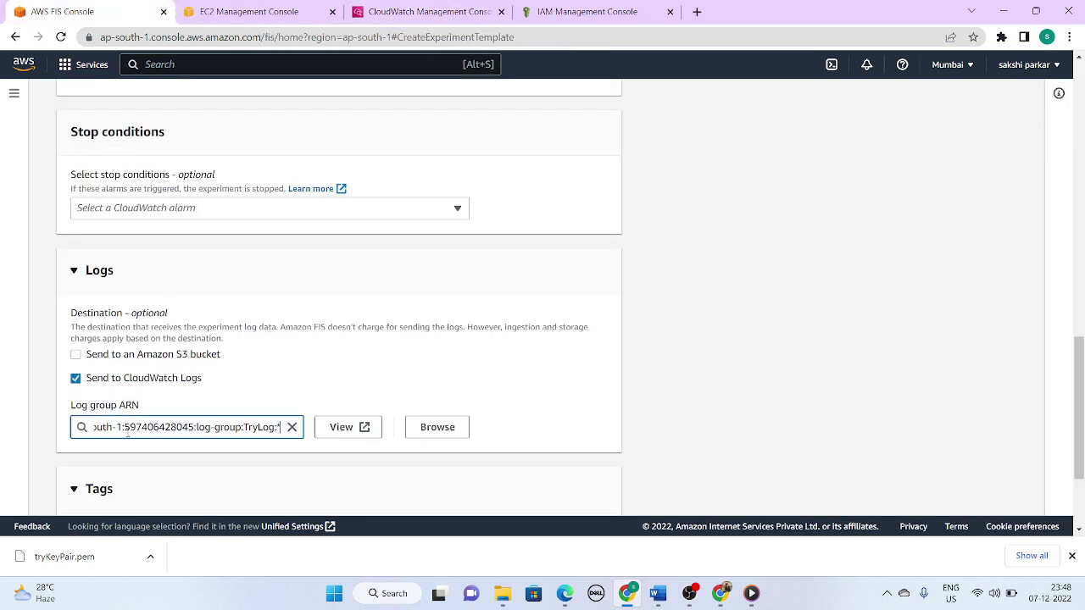
# Create the experiment template without a stop condition, confirming with the word create.
pyautogui.scroll(-2, 564, 400)
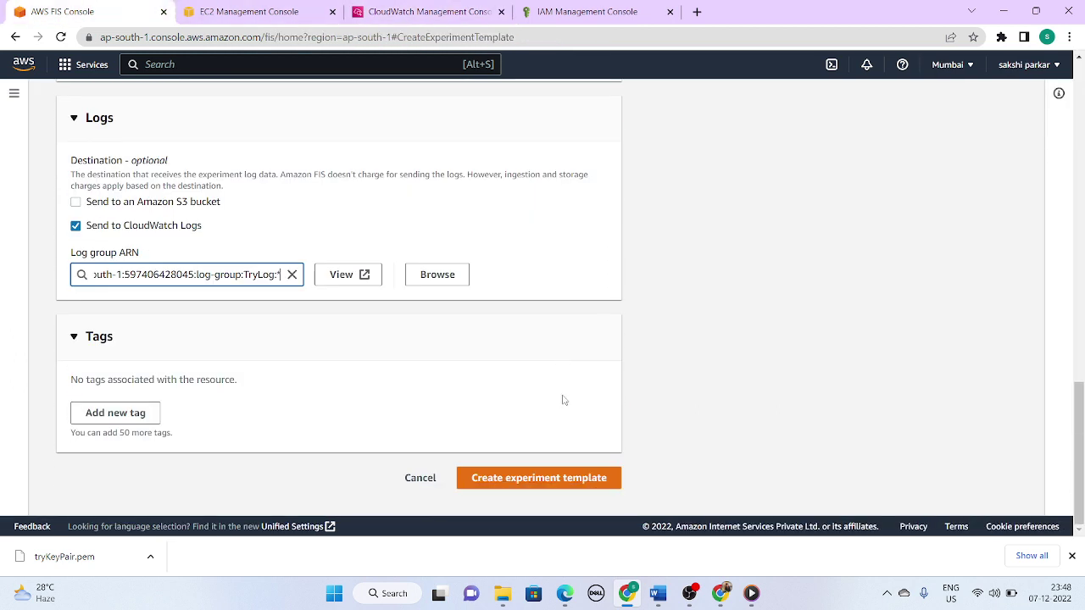
pyautogui.click(550, 477)
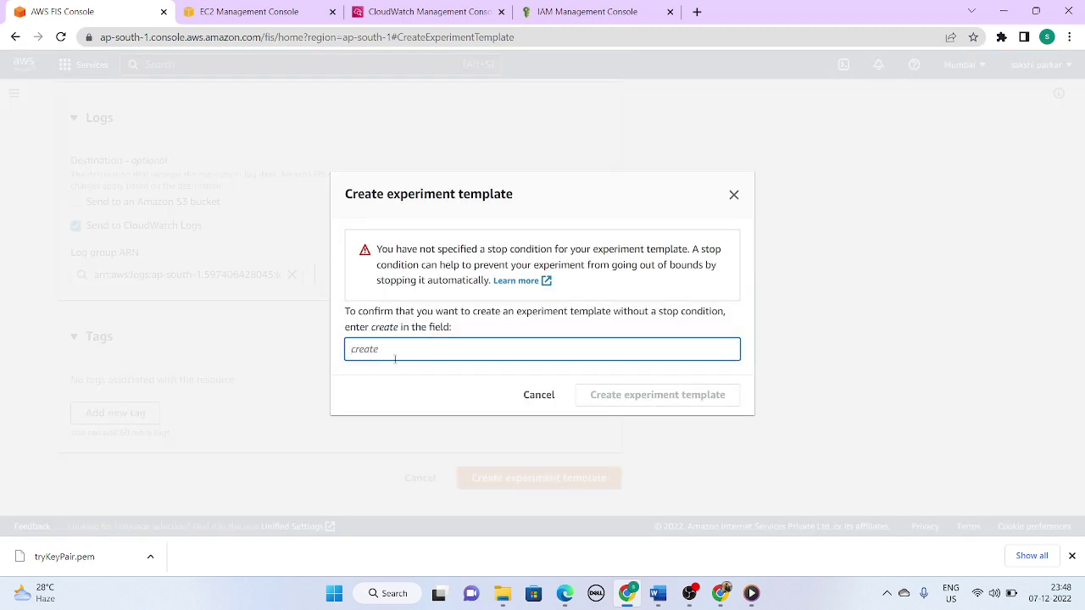
pyautogui.write('create')
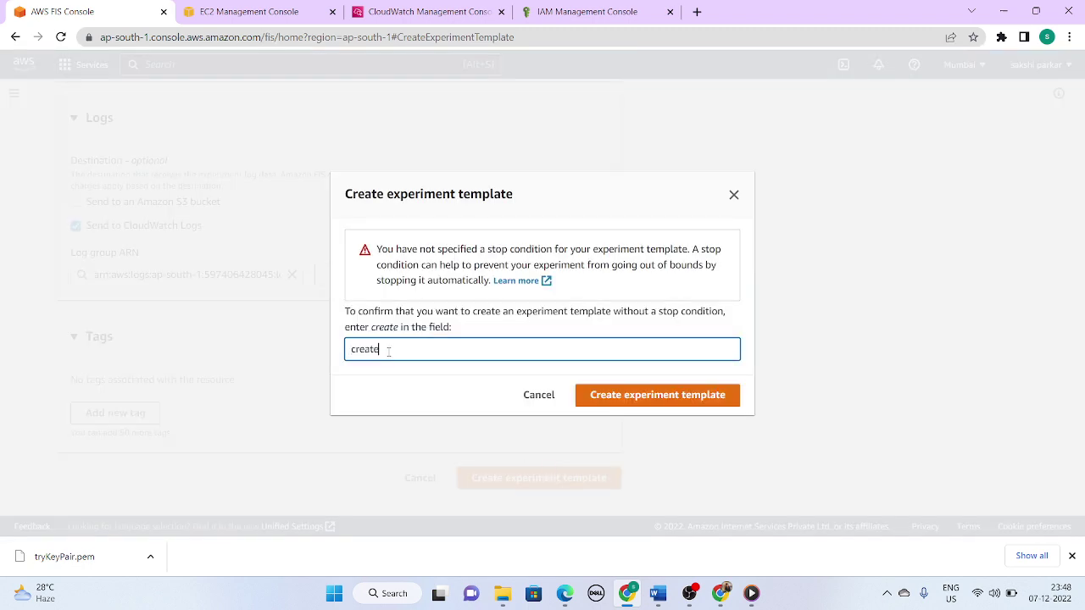
pyautogui.click(695, 392)
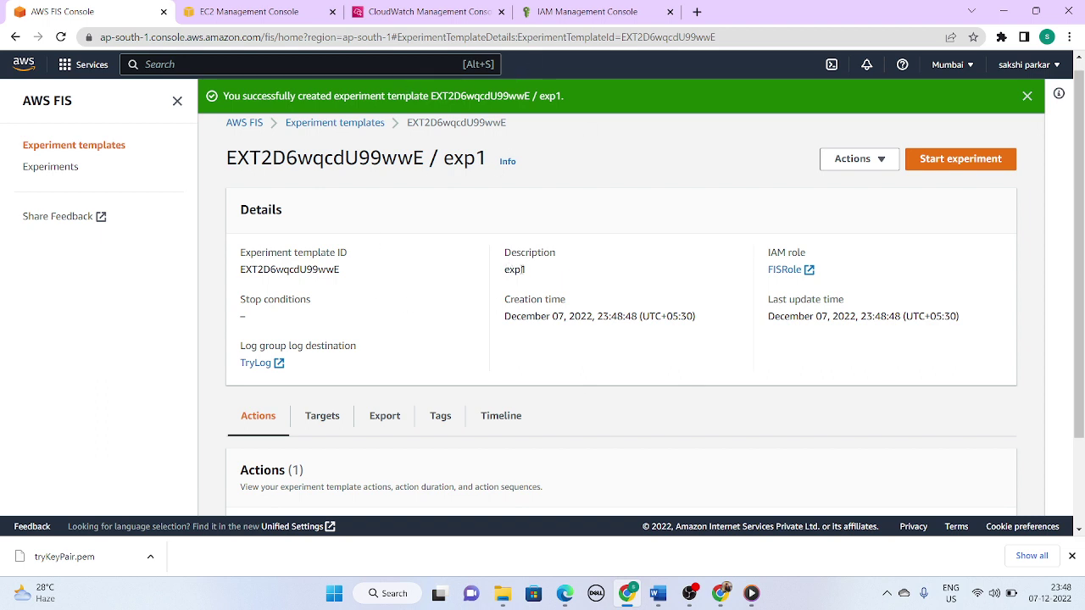
# Review the exp1 template's details, and refresh the instances list in the EC2 console to check the instance states.
pyautogui.scroll(-2, 609, 406)
pyautogui.scroll(2, 607, 406)
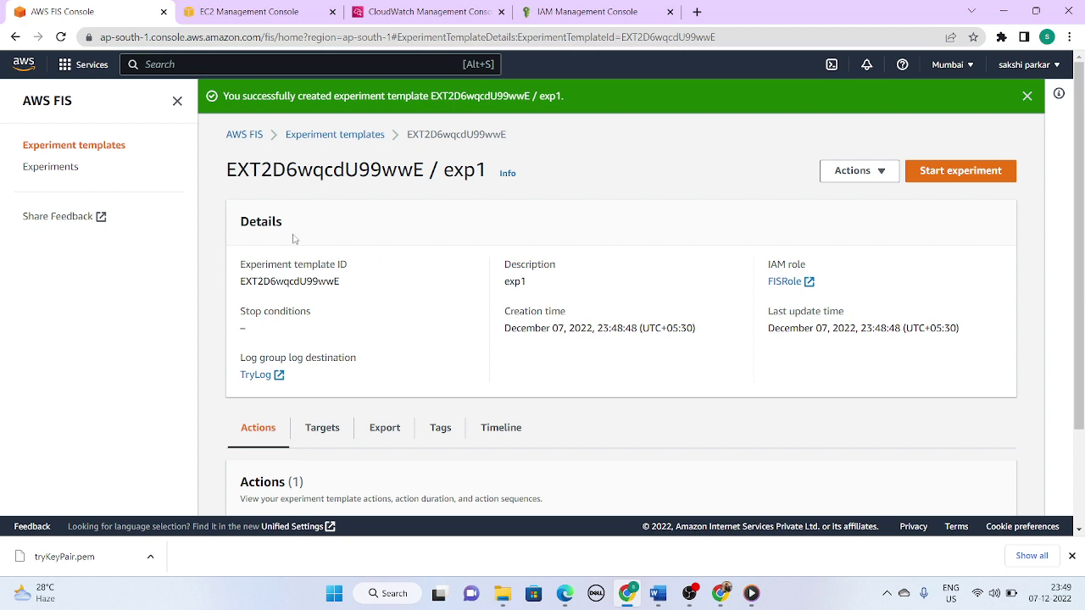
pyautogui.click(281, 8)
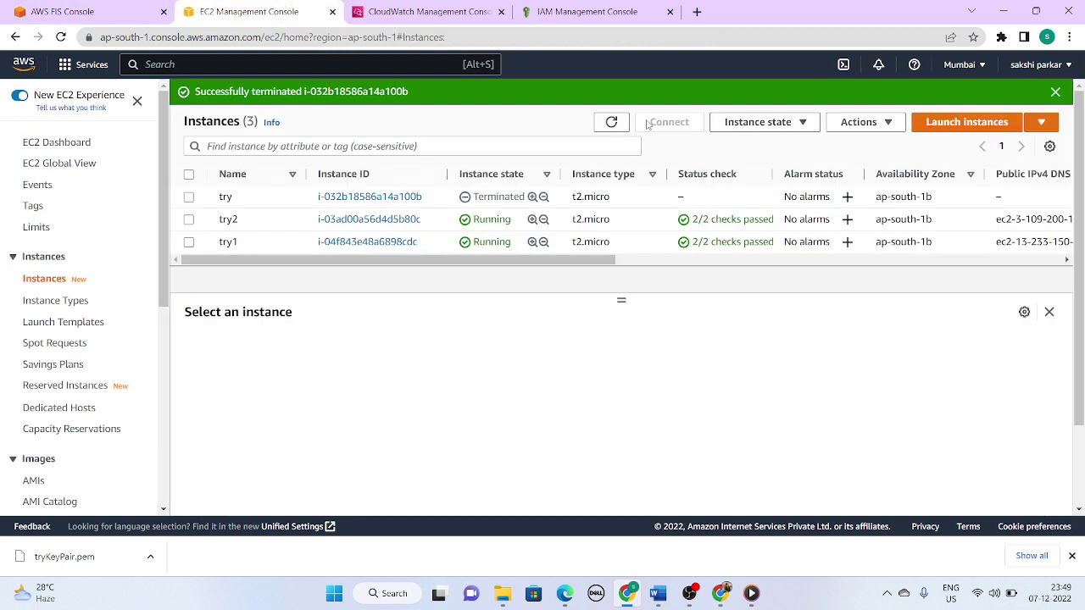
pyautogui.click(614, 123)
pyautogui.click(614, 123)
pyautogui.click(611, 122)
# Return to the exp1 template in the FIS console and start its experiment without tags, confirming with the word start.
pyautogui.click(67, 11)
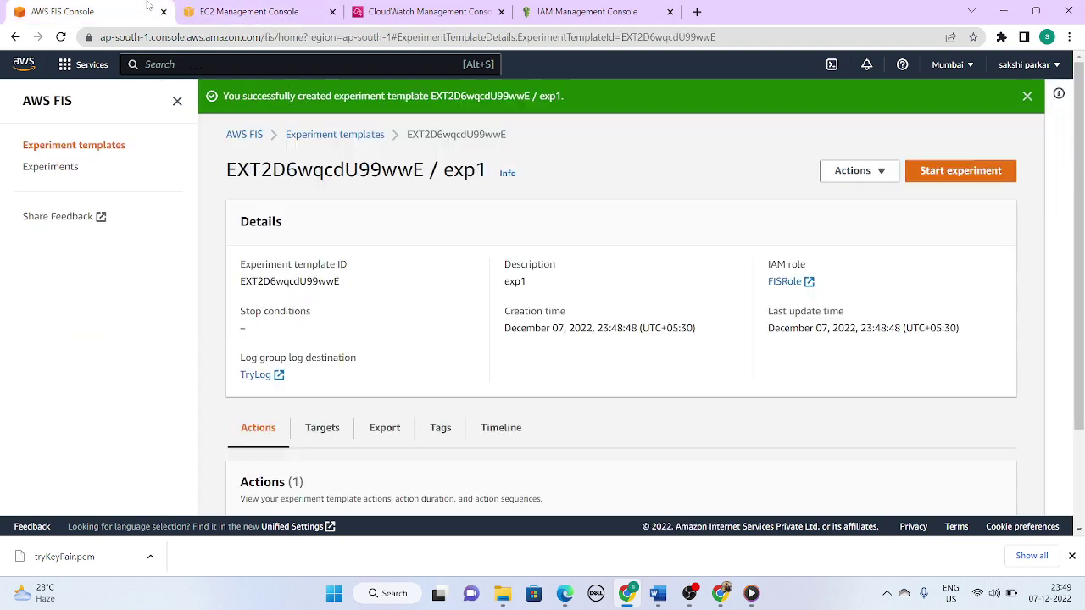
pyautogui.click(972, 174)
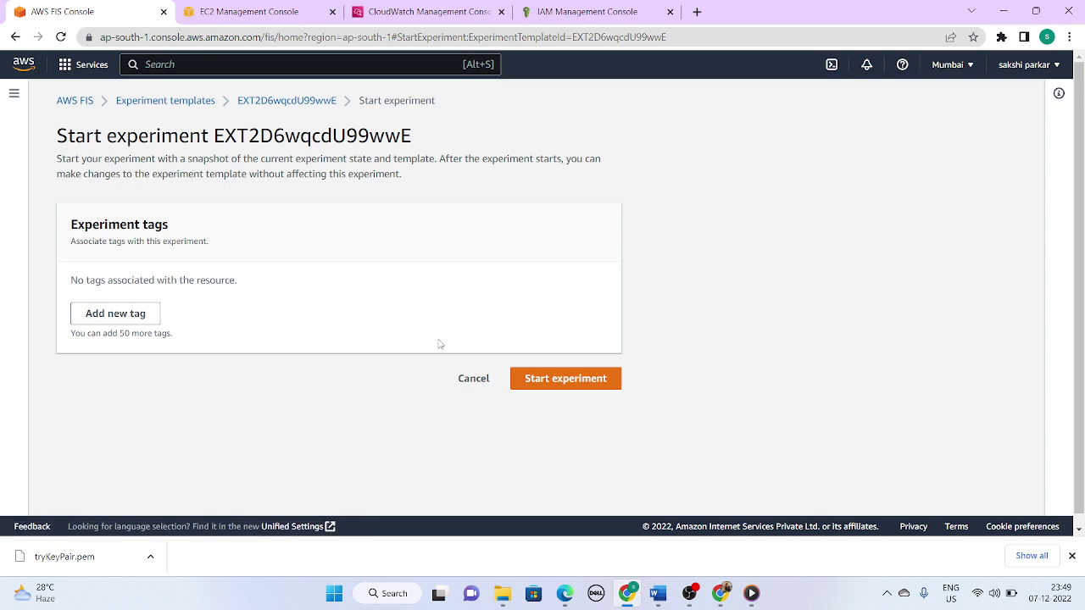
pyautogui.click(547, 380)
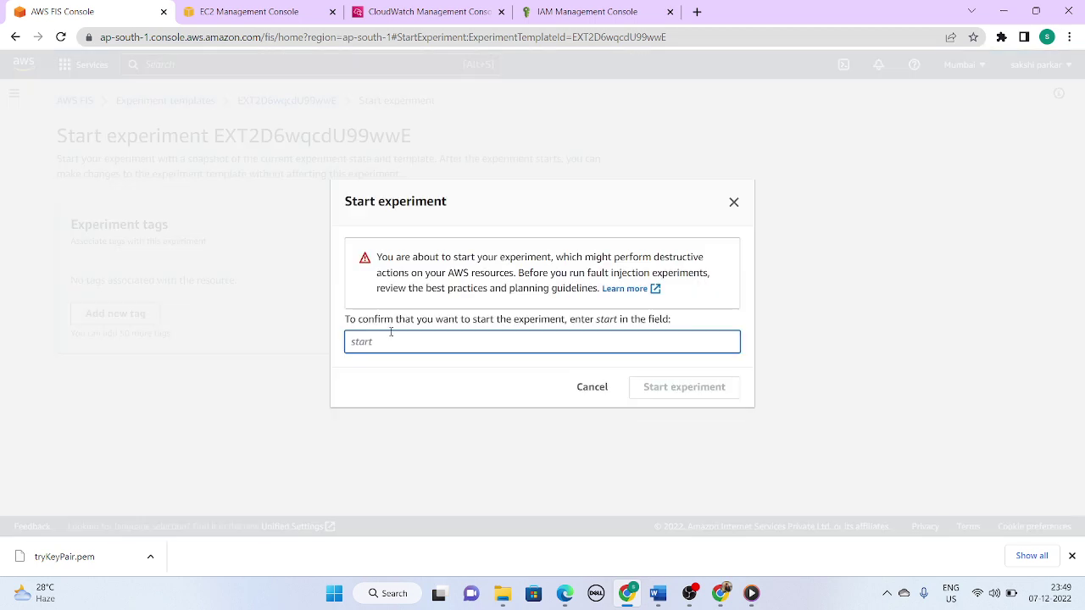
pyautogui.write('start')
pyautogui.click(675, 390)
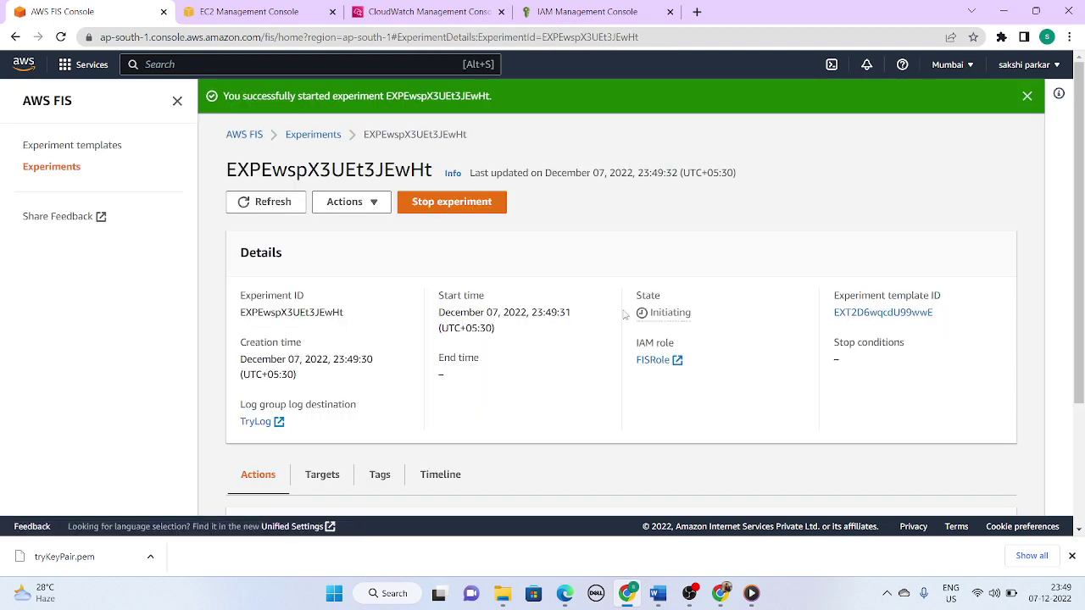
# Refresh the instances list in the EC2 console to check the state of try1 during the experiment.
pyautogui.click(218, 9)
pyautogui.click(612, 123)
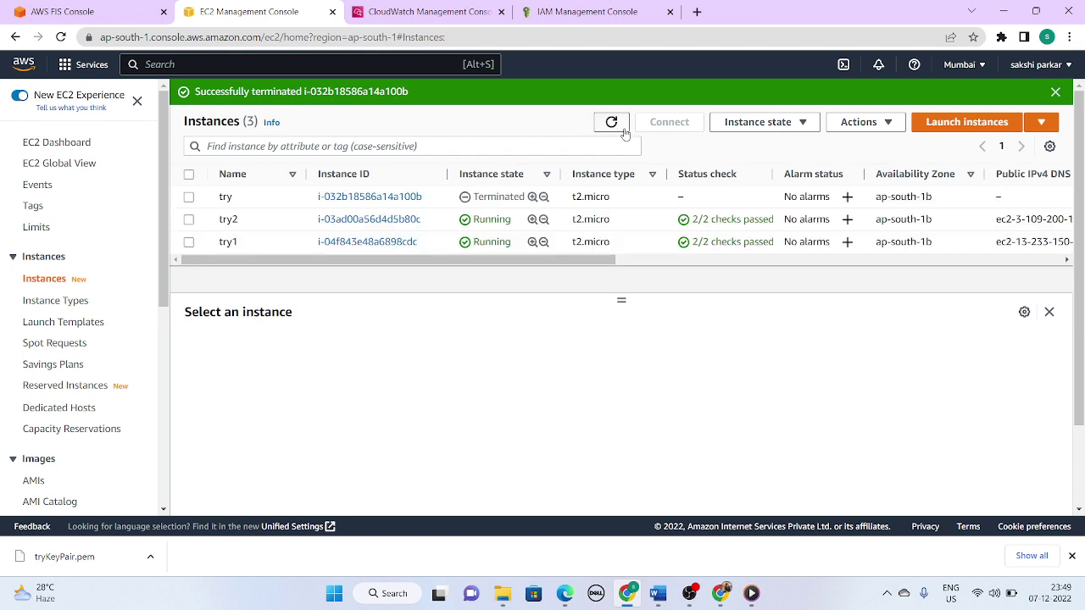
pyautogui.click(623, 131)
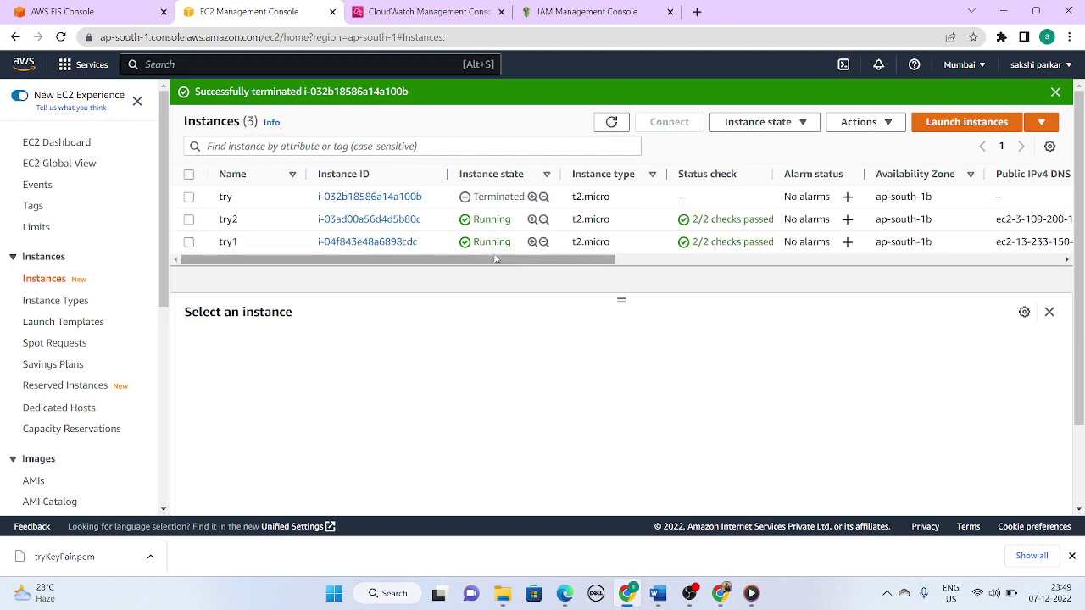
# Refresh the instances list in the EC2 console and check the state of the started experiment in the FIS console.
pyautogui.click(612, 123)
pyautogui.click(612, 123)
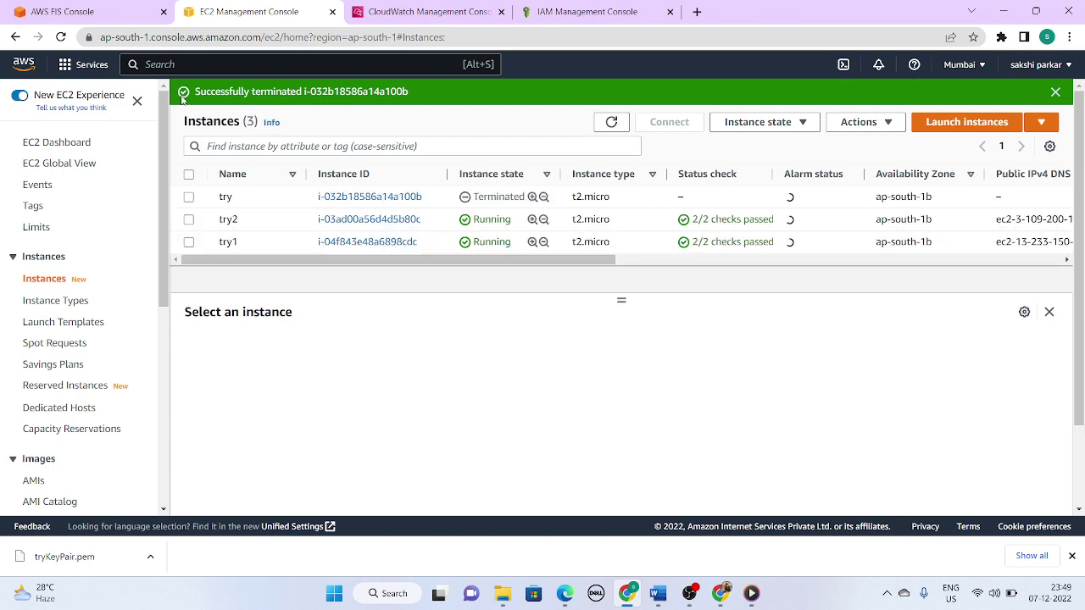
pyautogui.click(64, 12)
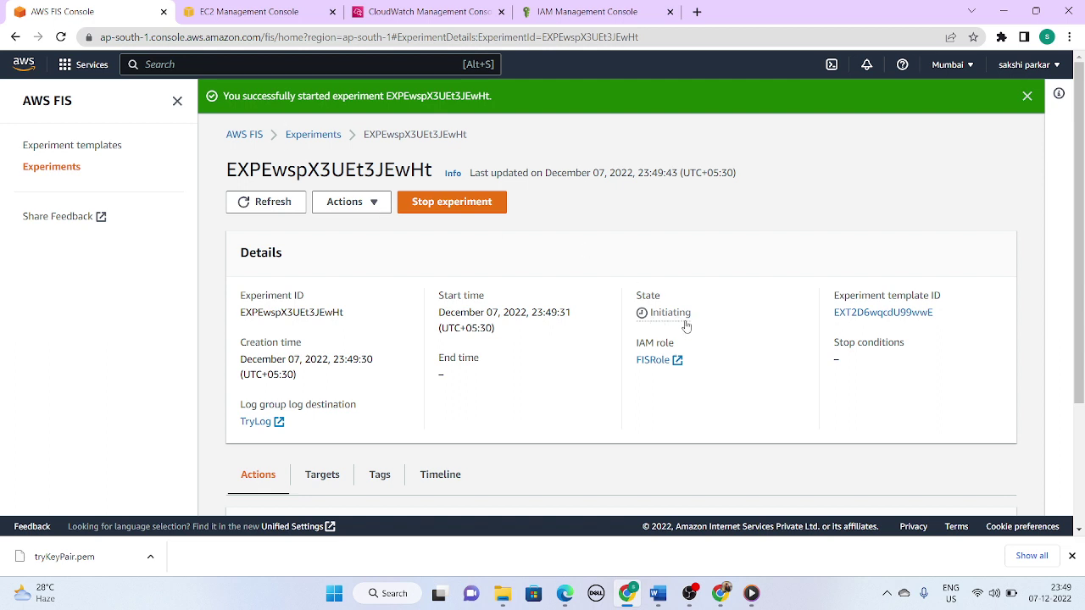
pyautogui.click(259, 11)
pyautogui.click(127, 8)
pyautogui.click(196, 10)
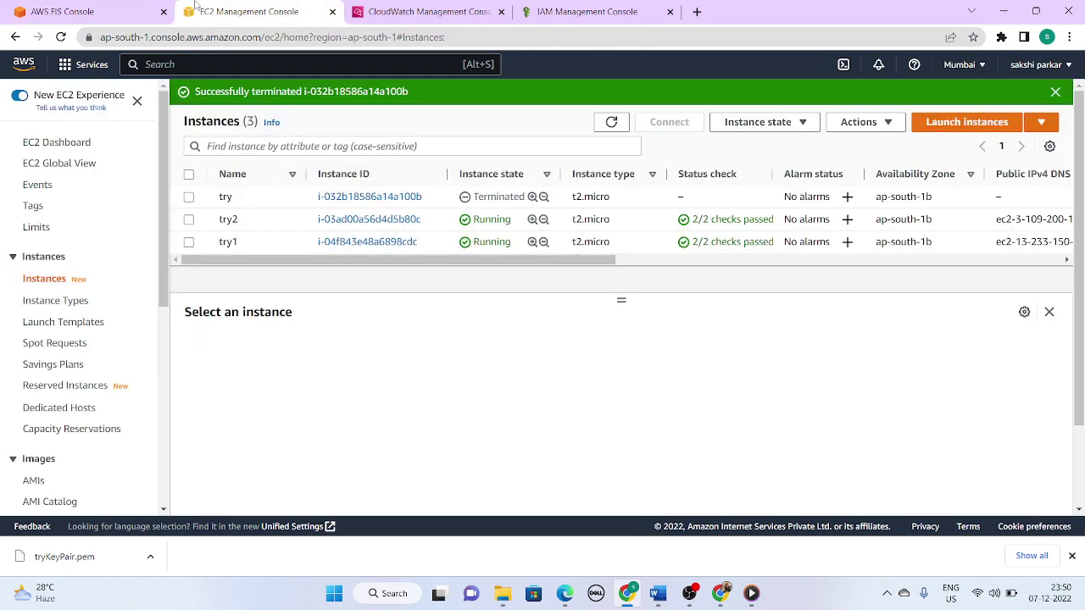
# Refresh the EC2 instances list and compare the state of try1 with the experiment's state in FIS.
pyautogui.click(606, 127)
pyautogui.click(116, 15)
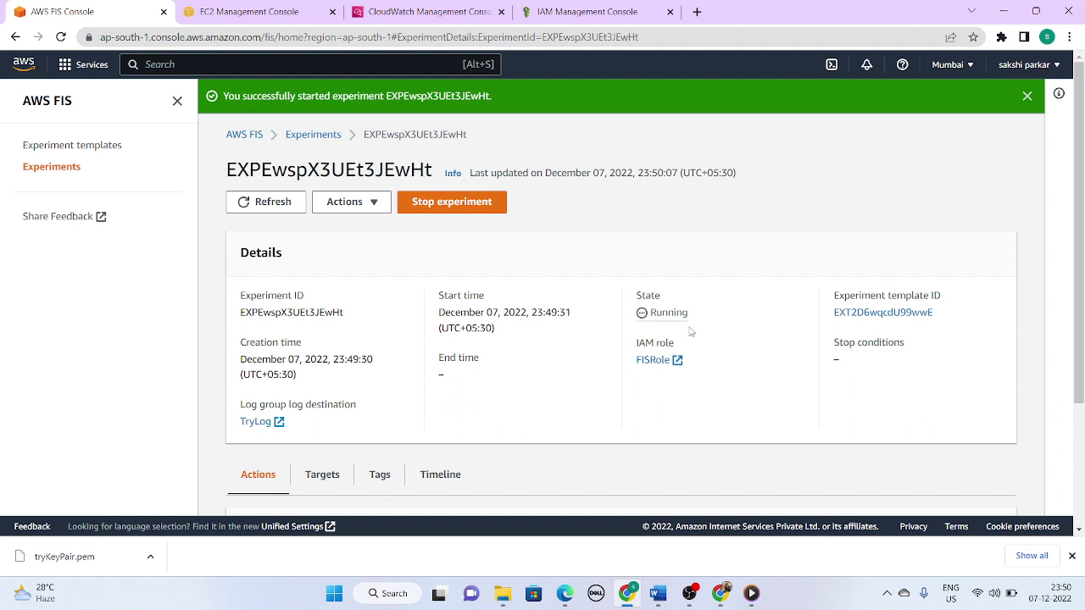
pyautogui.click(254, 7)
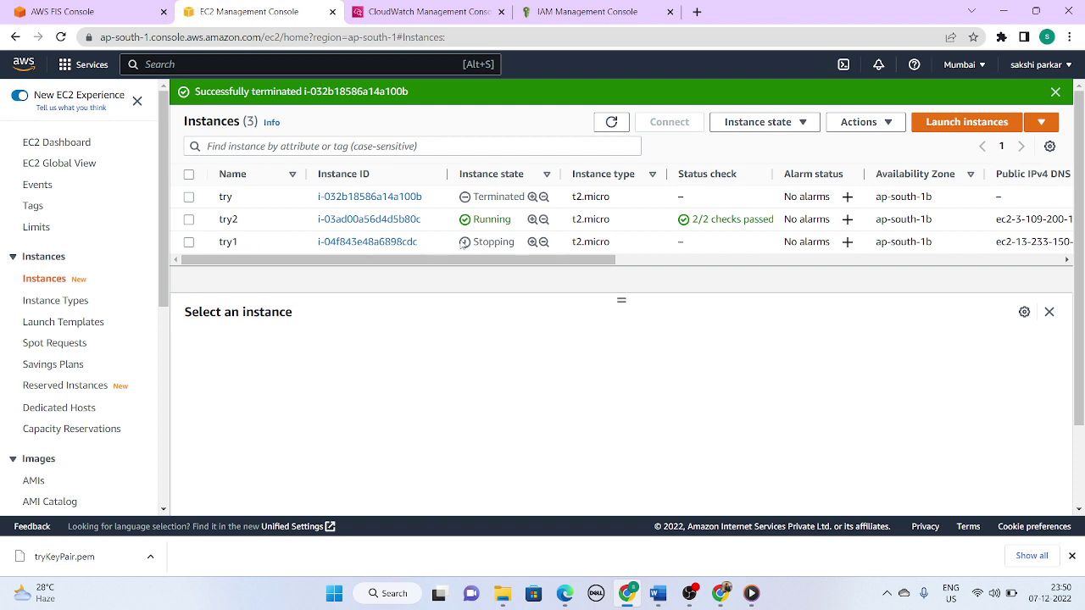
pyautogui.moveTo(462, 243); pyautogui.dragTo(518, 253)
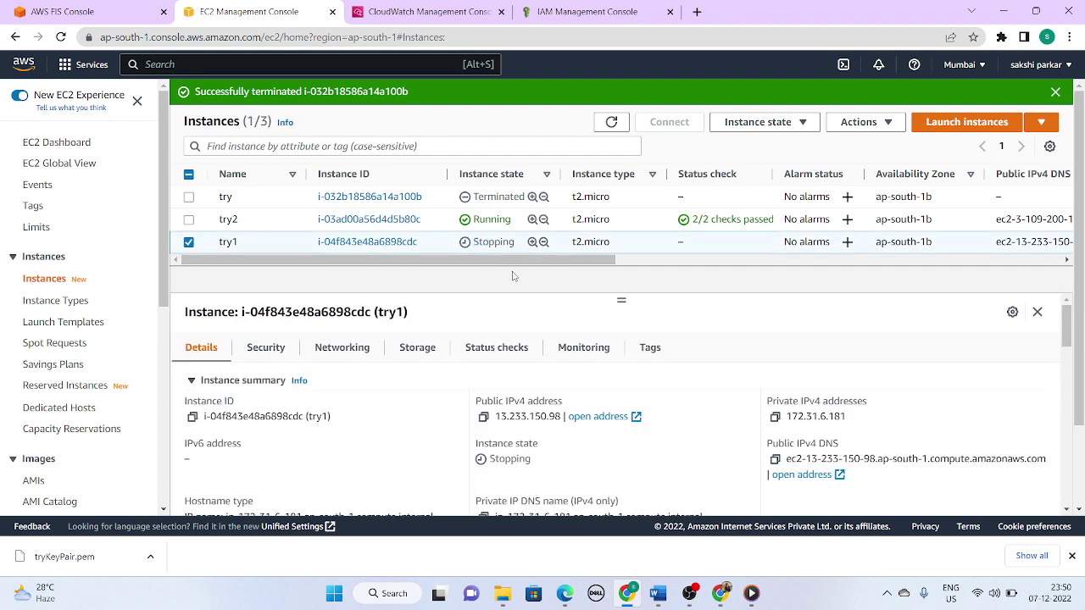
pyautogui.click(189, 243)
pyautogui.click(68, 11)
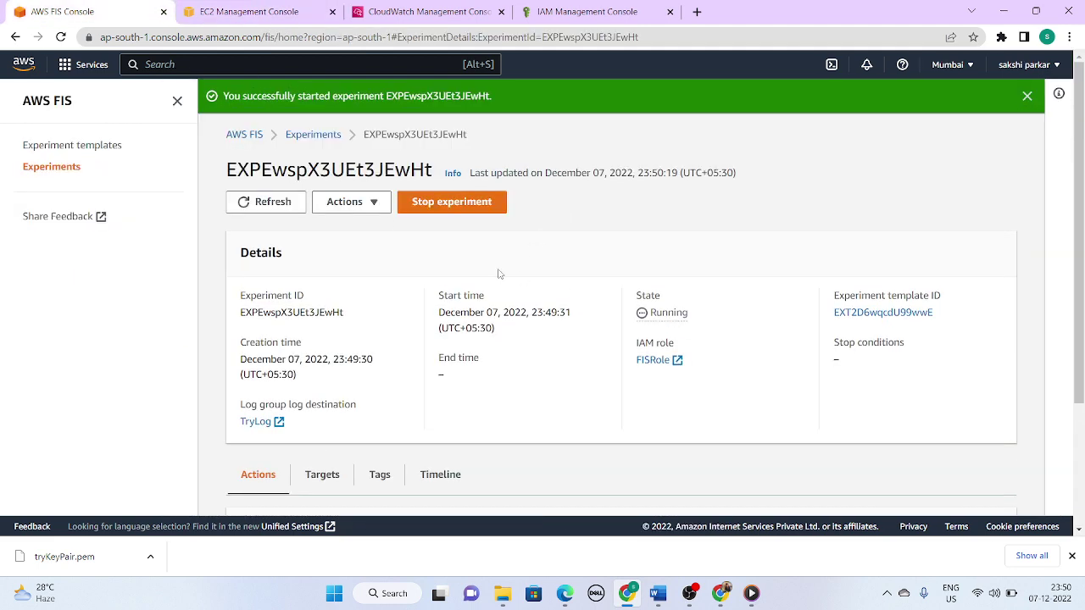
# Return to the EC2 console and refresh the instances list repeatedly to follow the state of try1.
pyautogui.click(288, 11)
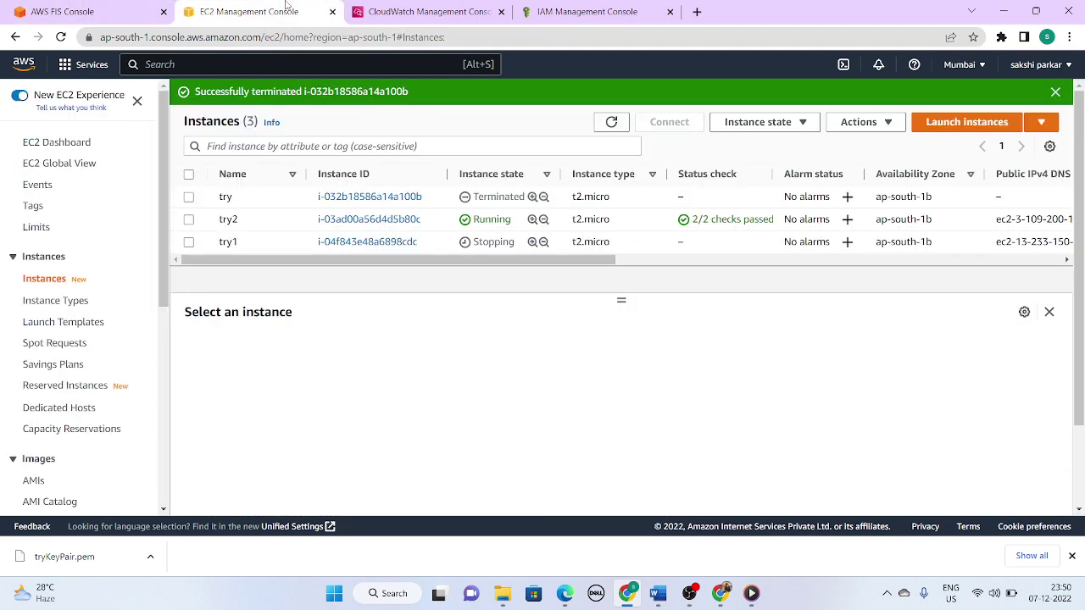
pyautogui.click(612, 123)
pyautogui.click(612, 123)
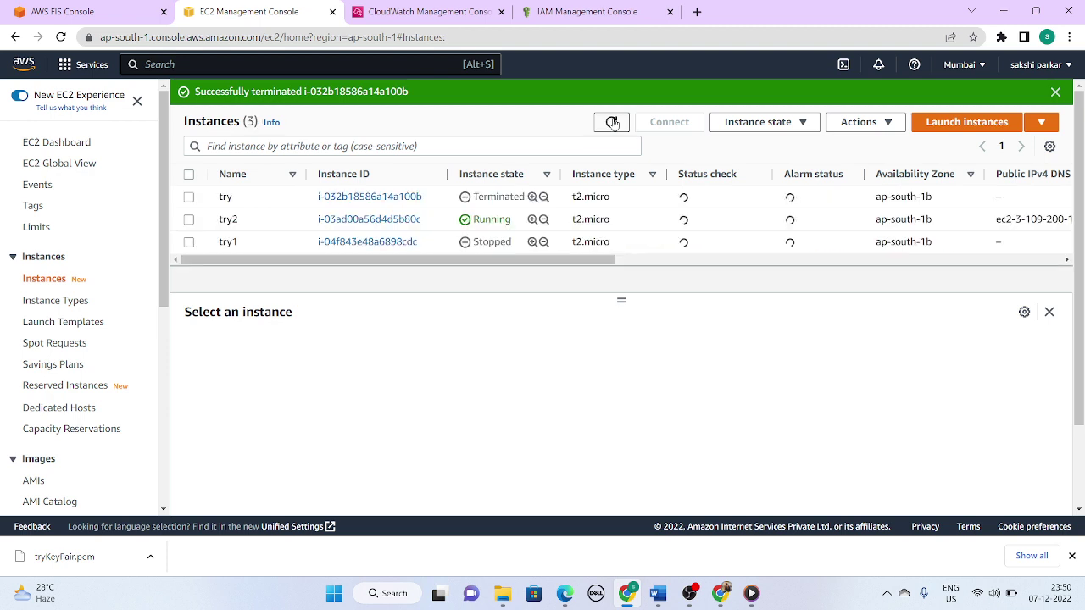
pyautogui.click(612, 123)
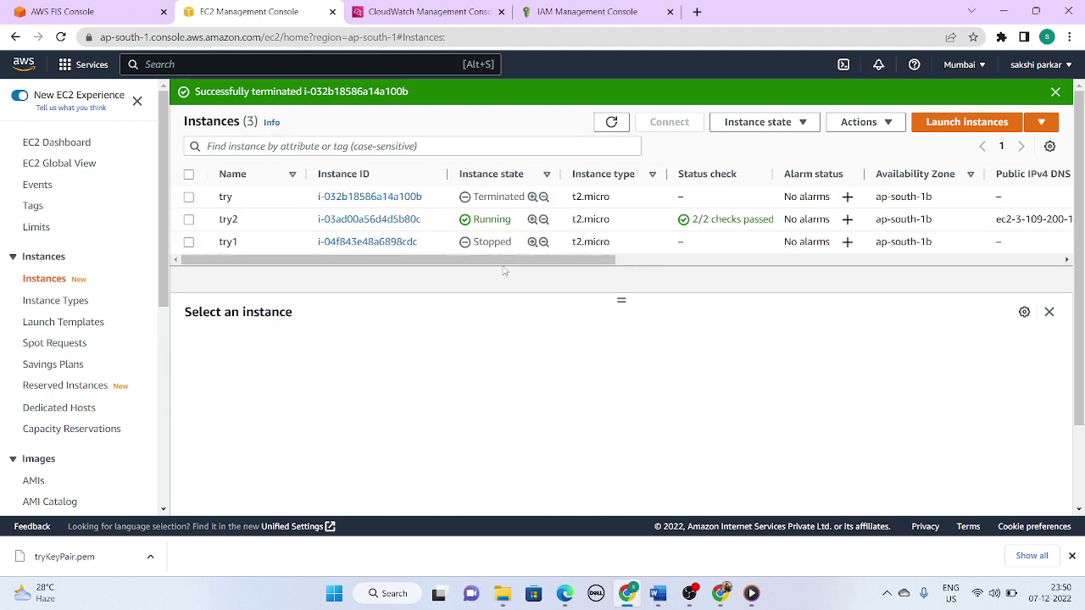
# Examine the running experiment's stop-instances action and its timeline in the FIS console.
pyautogui.click(115, 12)
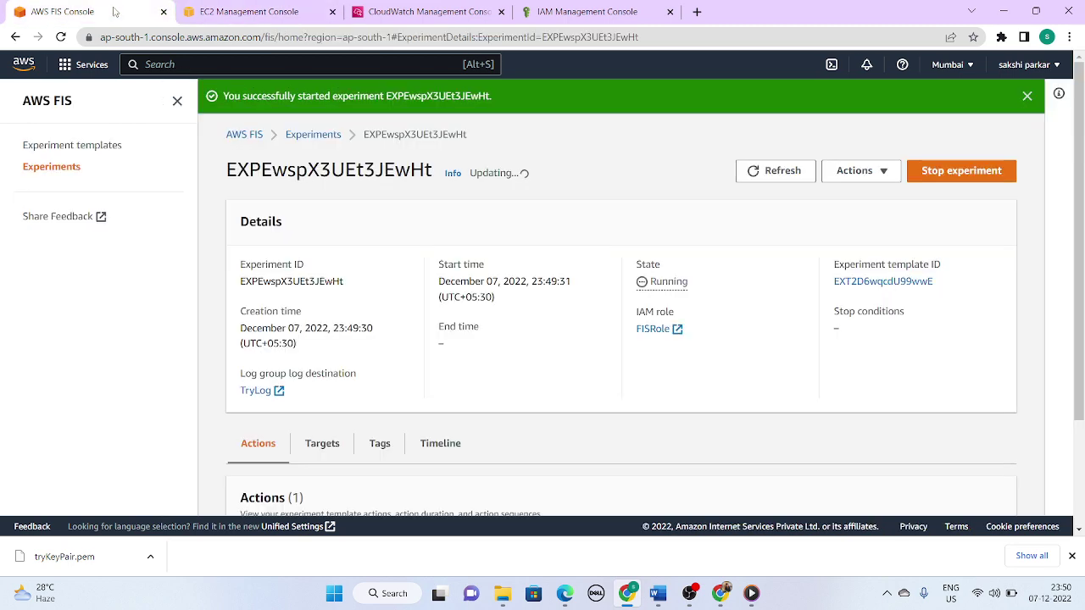
pyautogui.scroll(-3, 520, 443)
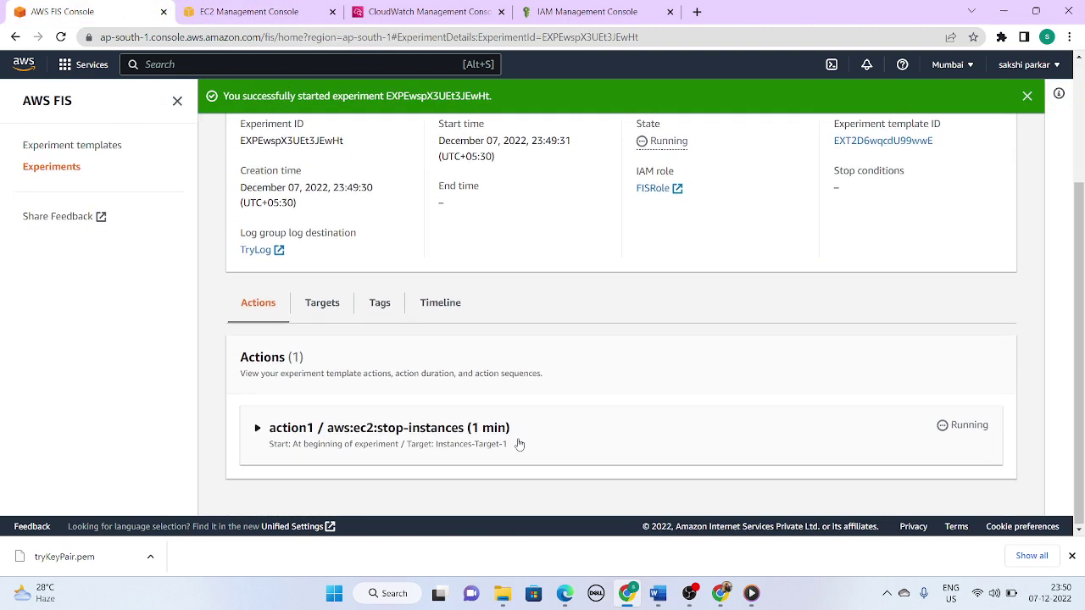
pyautogui.scroll(2, 516, 443)
pyautogui.scroll(1, 519, 440)
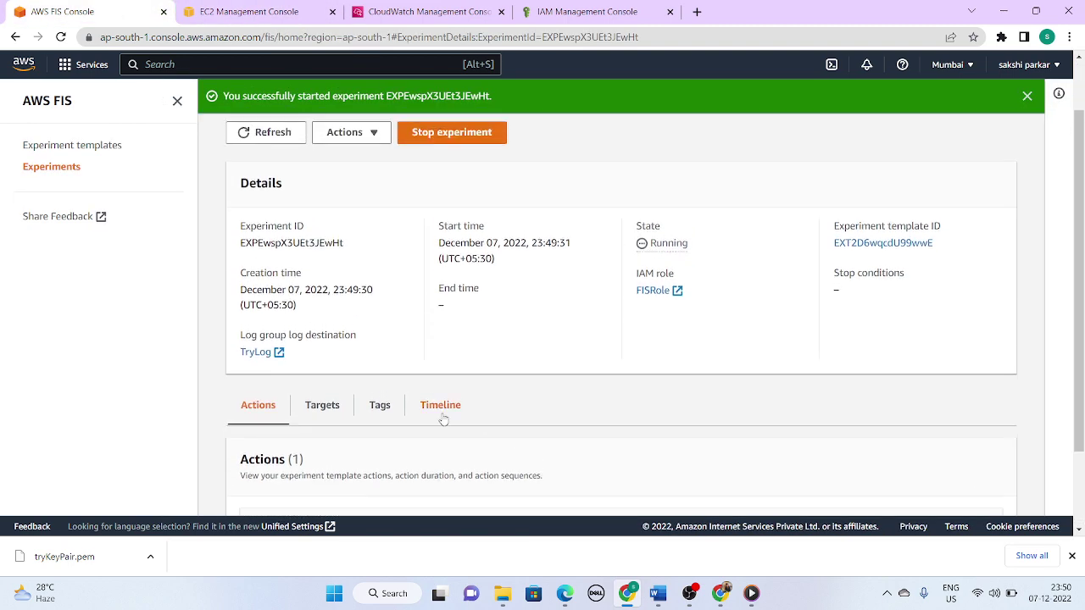
pyautogui.click(442, 406)
pyautogui.scroll(-1, 484, 413)
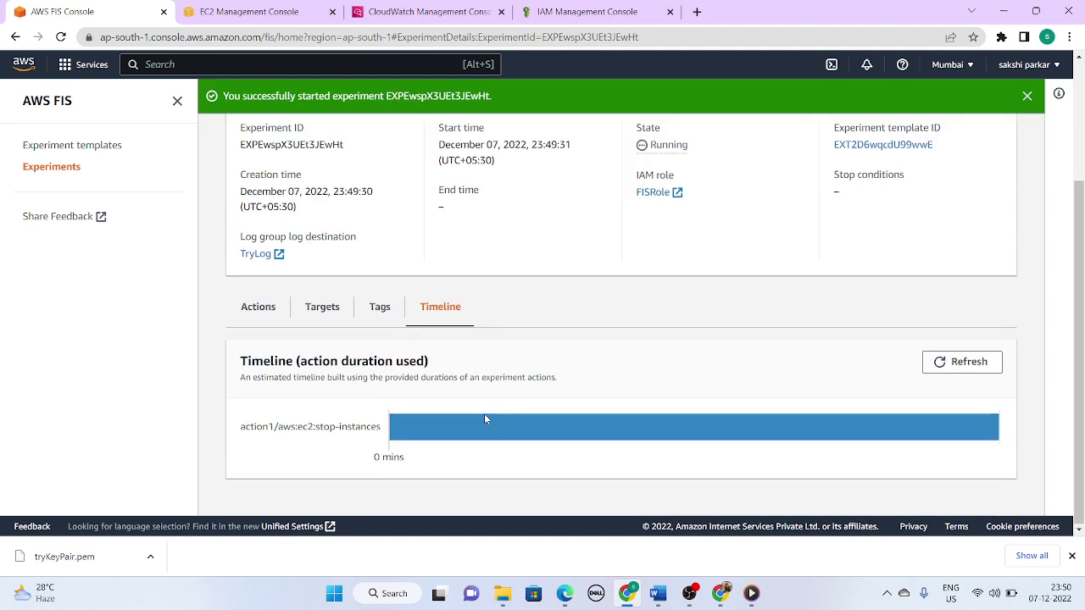
pyautogui.scroll(1, 483, 413)
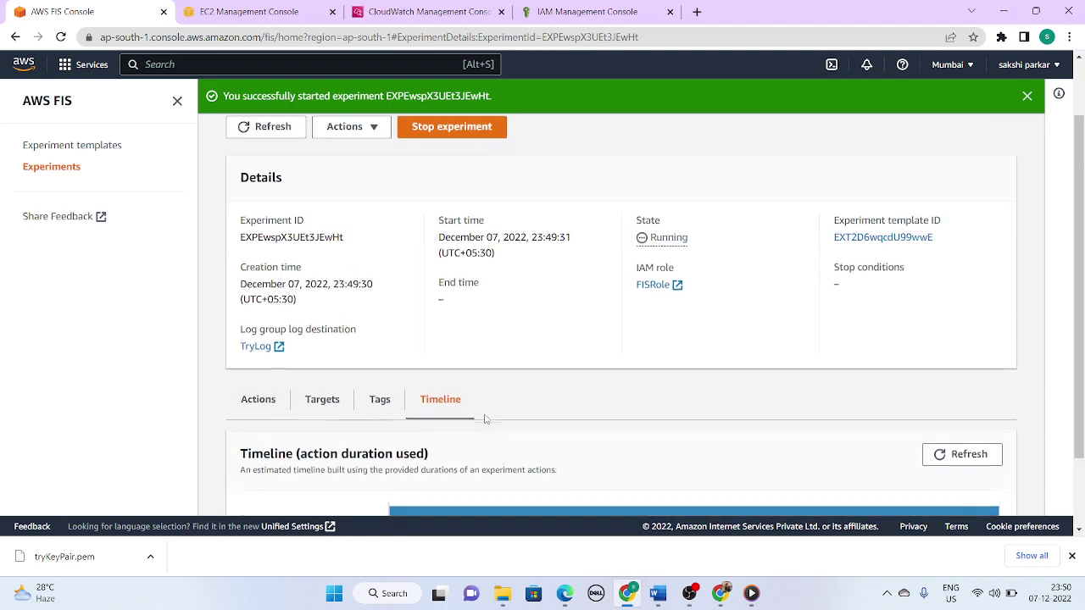
pyautogui.click(262, 406)
pyautogui.scroll(1, 506, 346)
# Switch to the EC2 console and refresh the instances list several times to recheck try1.
pyautogui.click(200, 8)
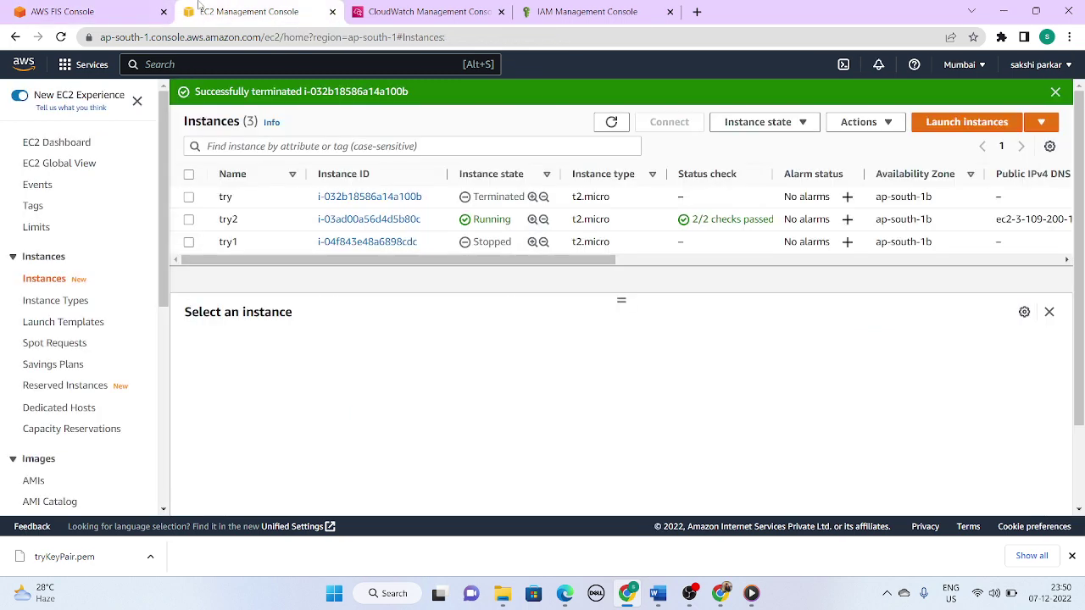
pyautogui.click(611, 122)
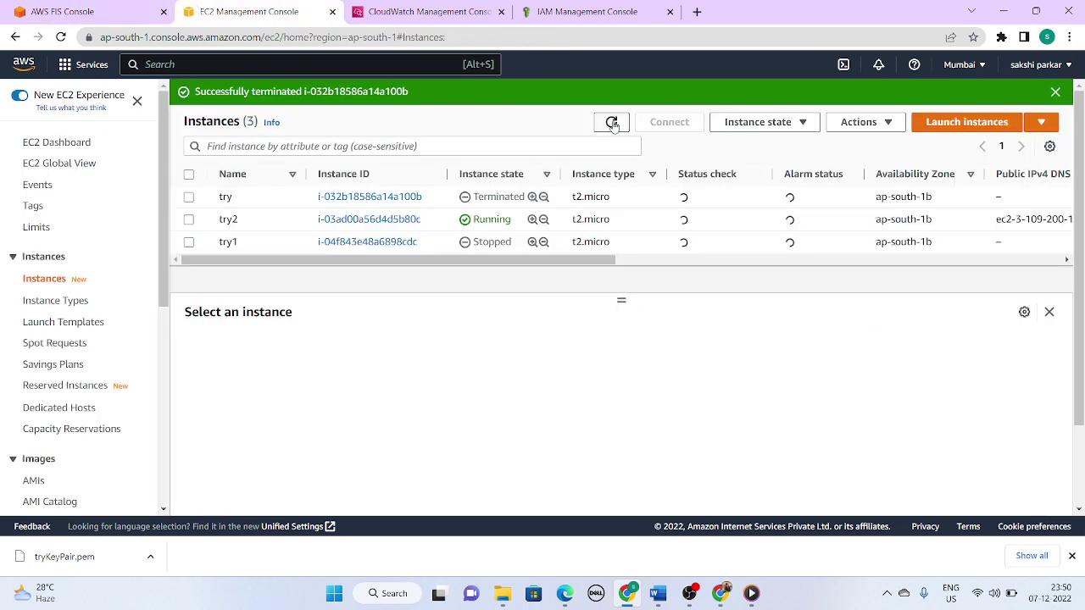
pyautogui.click(611, 122)
pyautogui.click(611, 122)
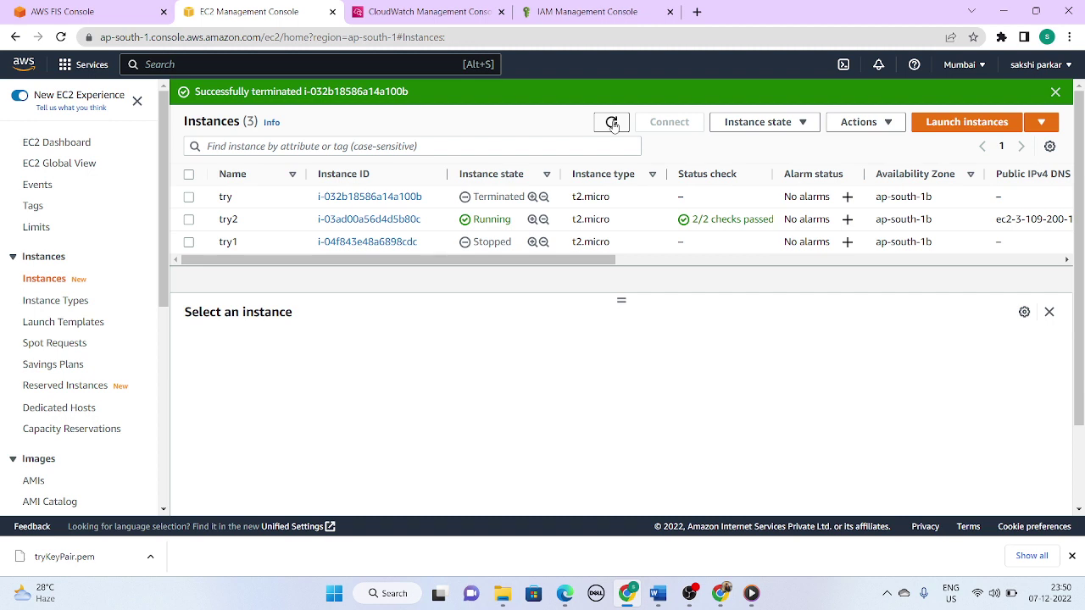
pyautogui.click(611, 122)
# Check the experiment's state and the status of action1 in the FIS console.
pyautogui.click(123, 9)
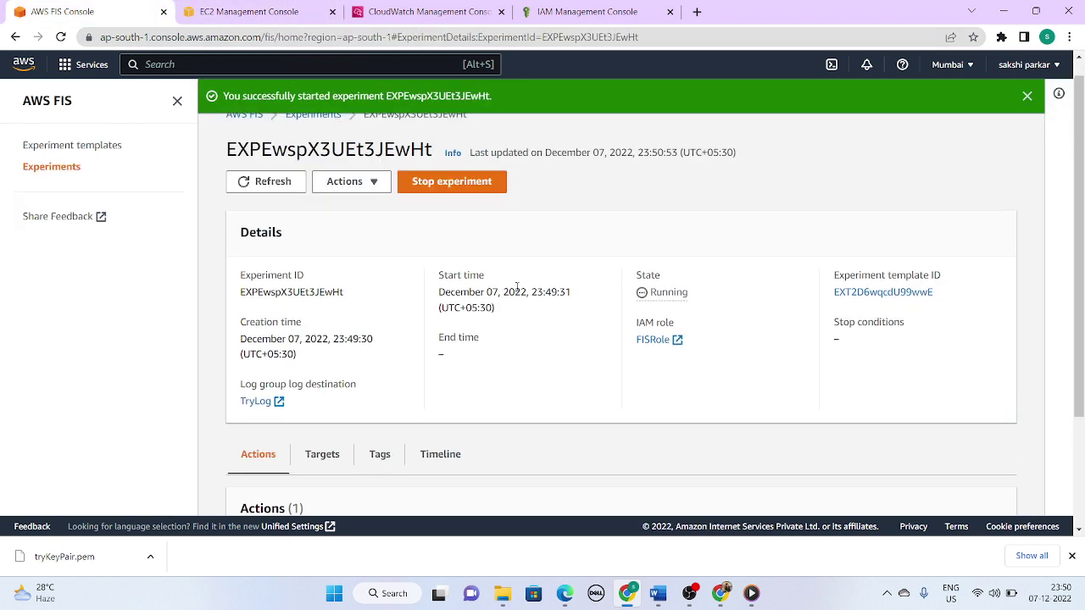
pyautogui.scroll(-2, 516, 287)
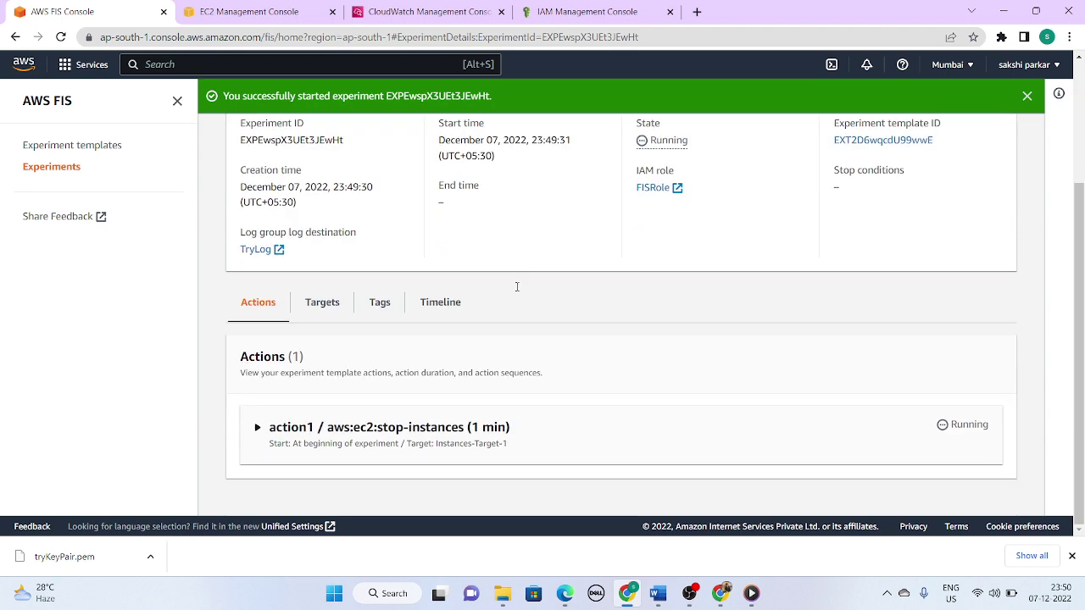
pyautogui.scroll(2, 517, 286)
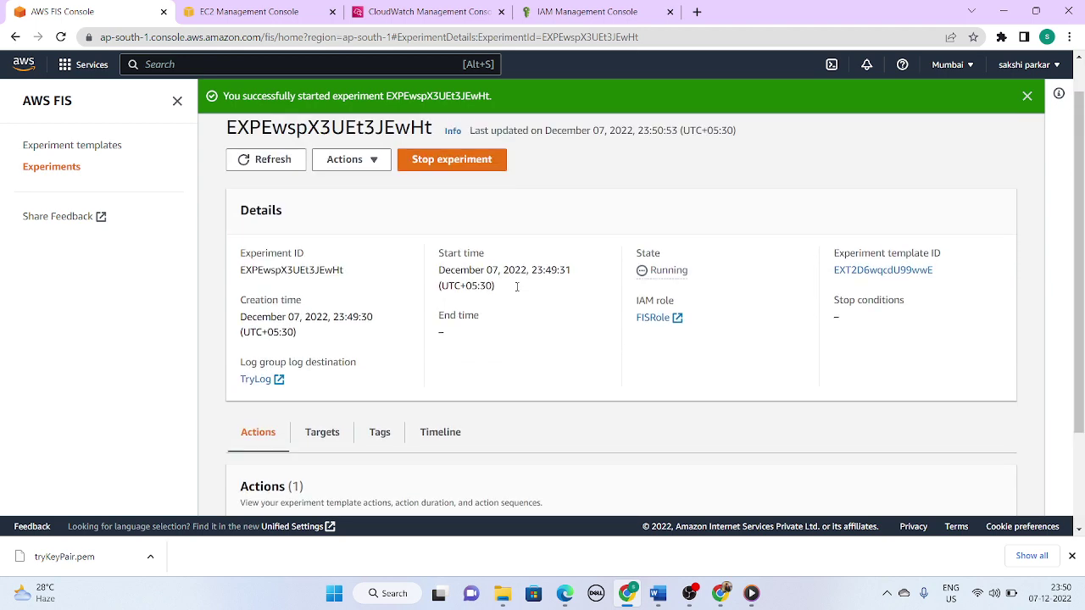
# Go back to the EC2 instances list and keep refreshing it to watch try1's state after the one-minute stop action.
pyautogui.click(261, 6)
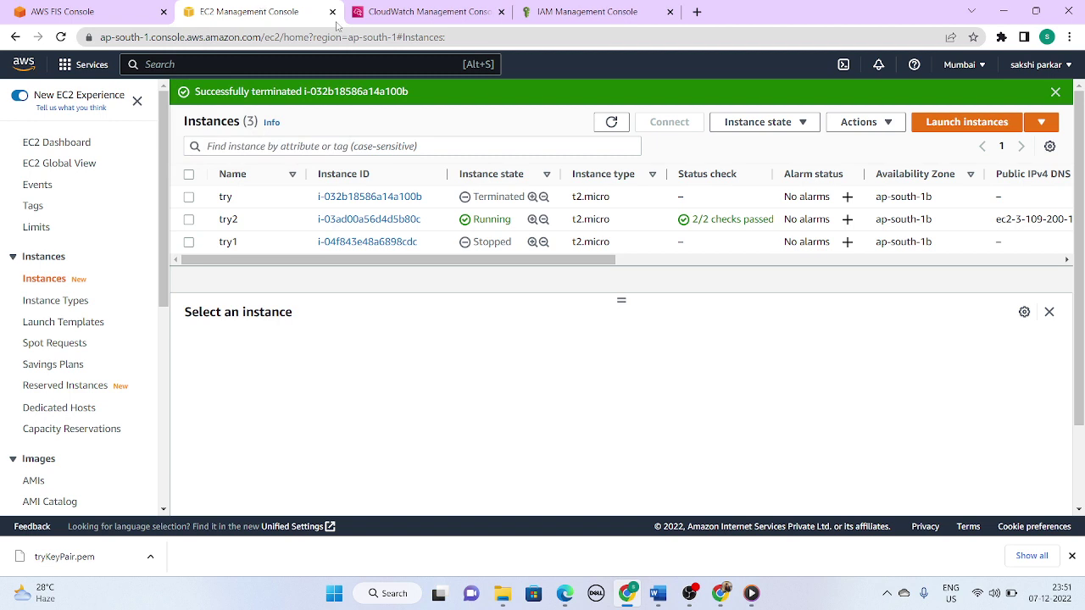
pyautogui.click(610, 121)
pyautogui.click(611, 121)
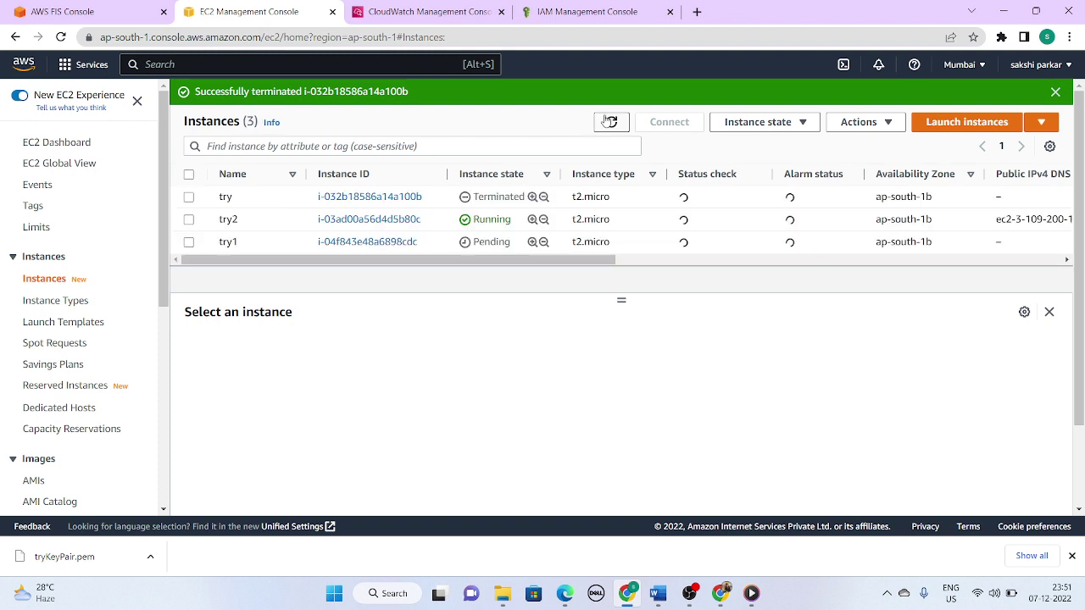
pyautogui.click(610, 121)
pyautogui.click(611, 123)
pyautogui.click(611, 122)
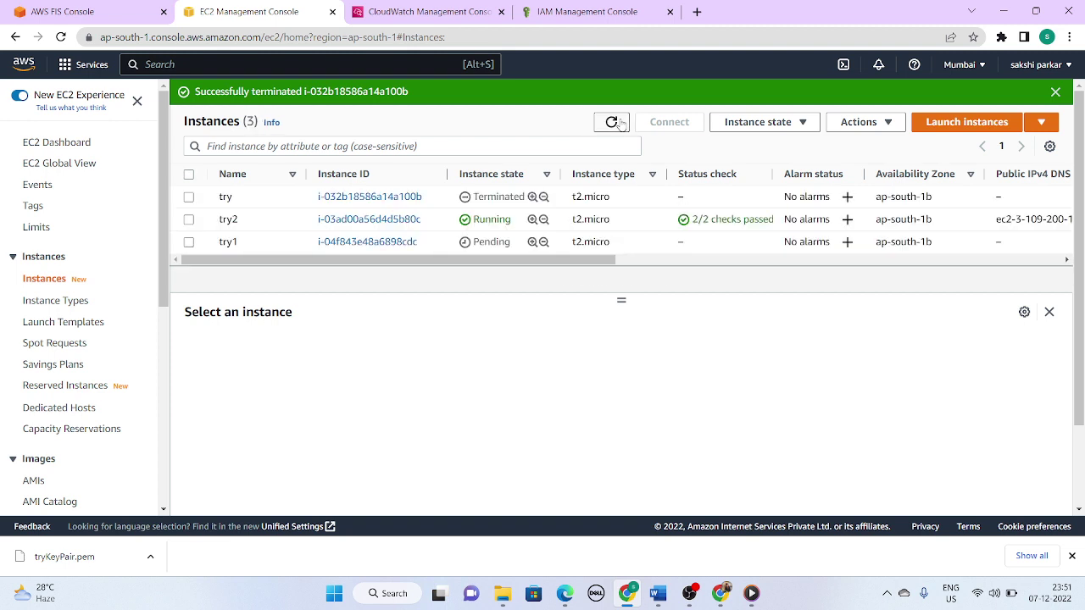
pyautogui.click(611, 122)
pyautogui.click(611, 122)
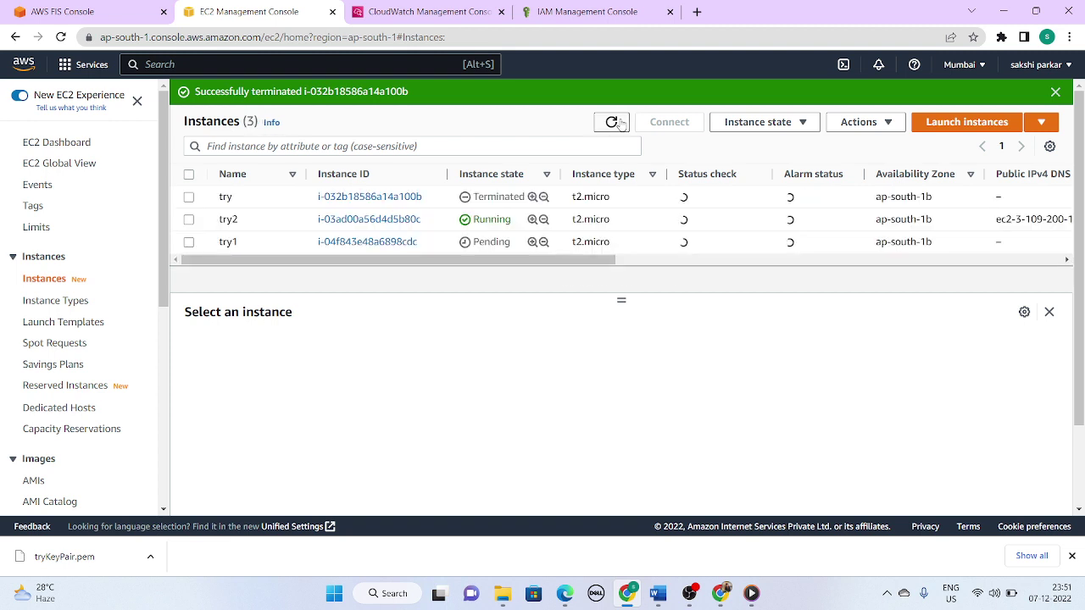
# Check the experiment's state and end time in FIS, and refresh the EC2 instances list until try1's state updates.
pyautogui.click(120, 13)
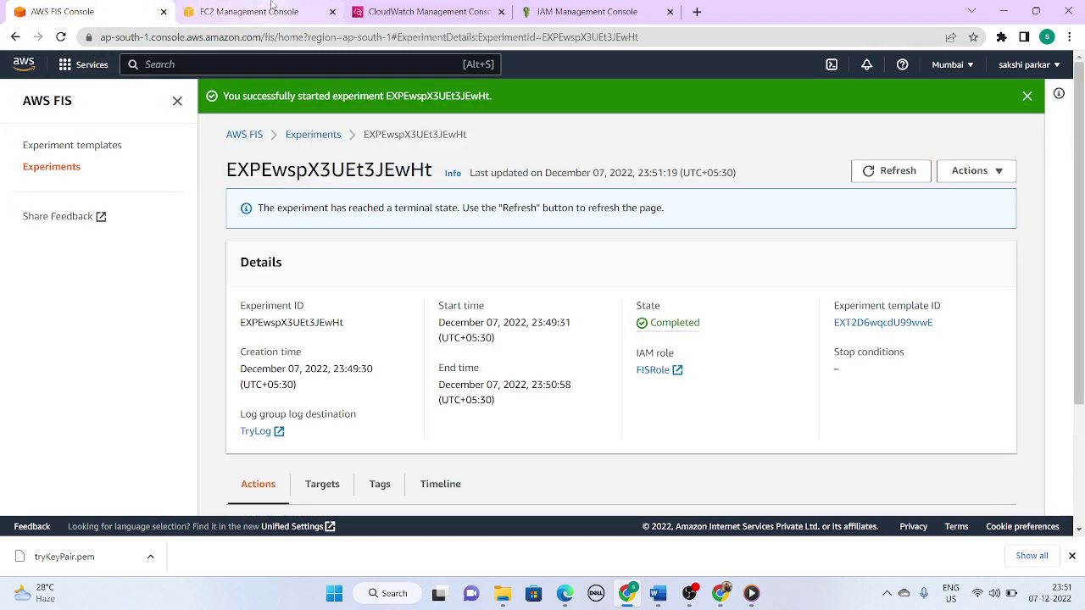
pyautogui.click(271, 9)
pyautogui.click(611, 122)
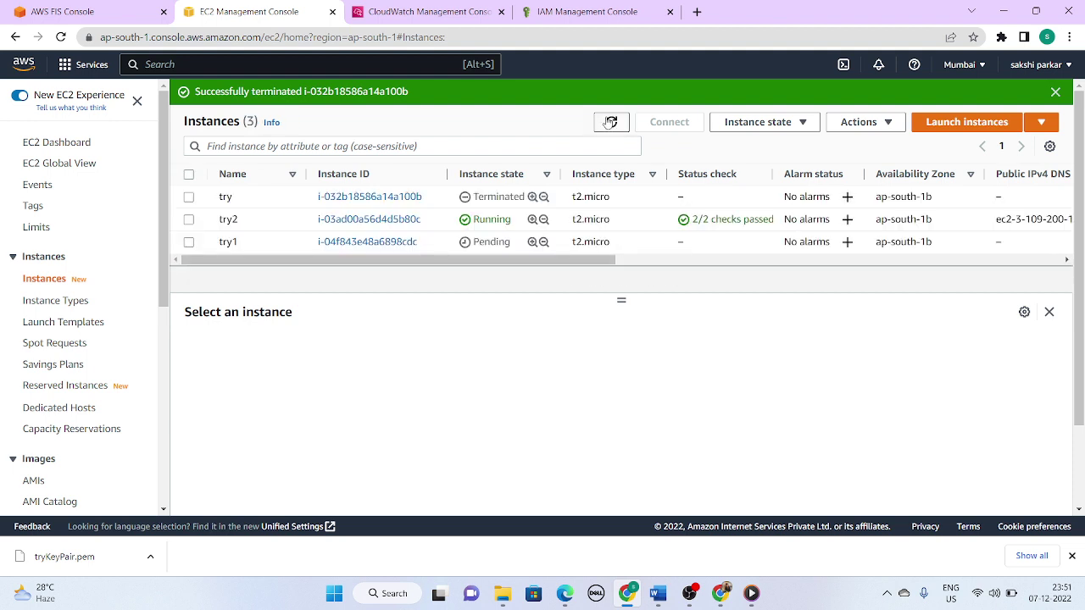
pyautogui.click(610, 123)
pyautogui.click(610, 123)
pyautogui.click(610, 123)
pyautogui.click(614, 125)
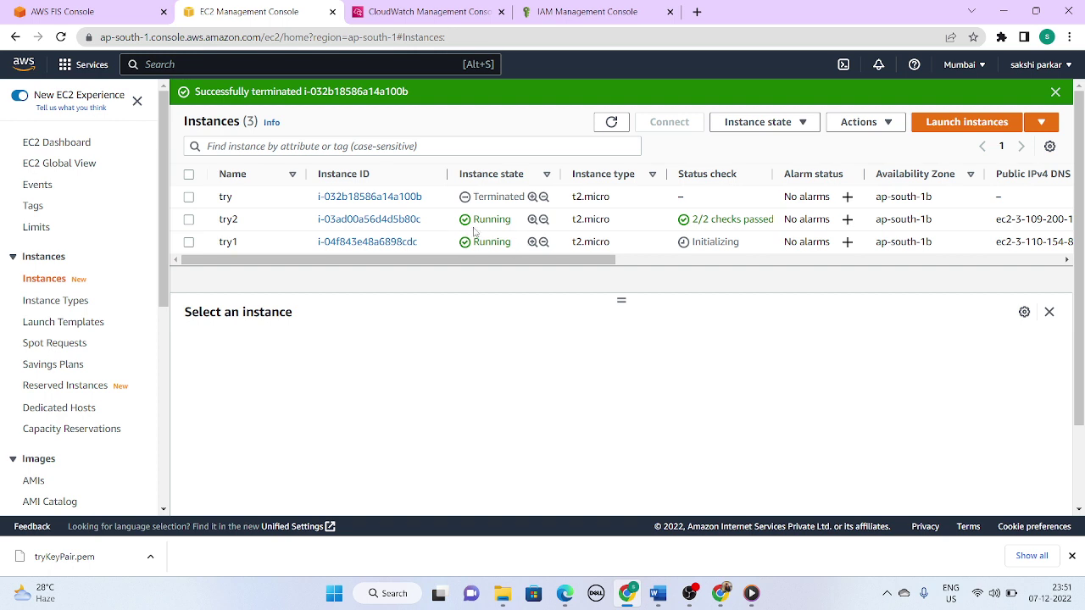
# View the state details of the experiment in FIS, and review try1's instance state and status check in EC2.
pyautogui.click(110, 11)
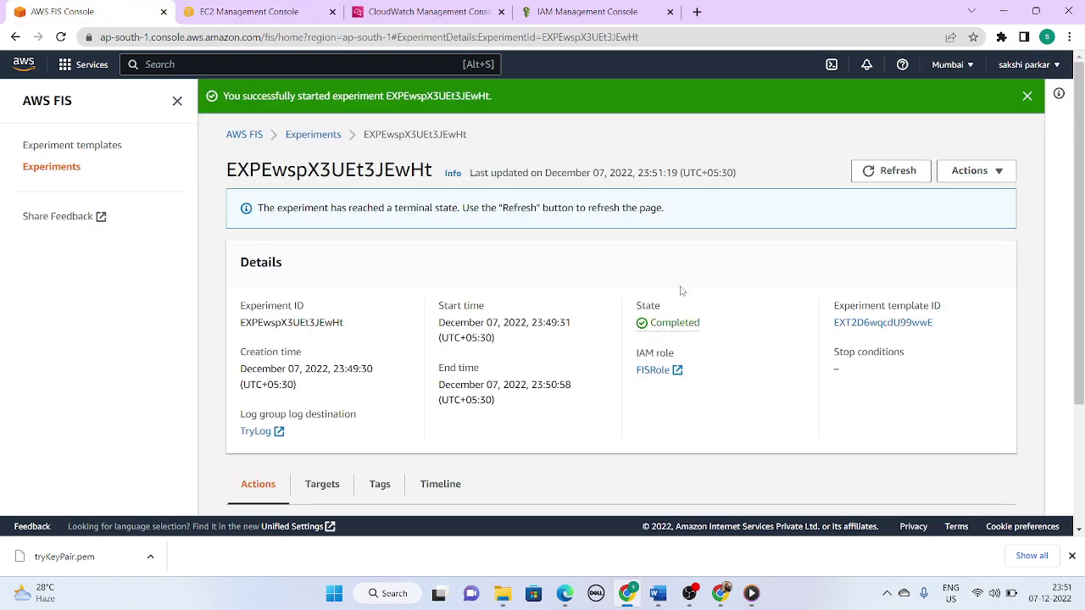
pyautogui.click(658, 329)
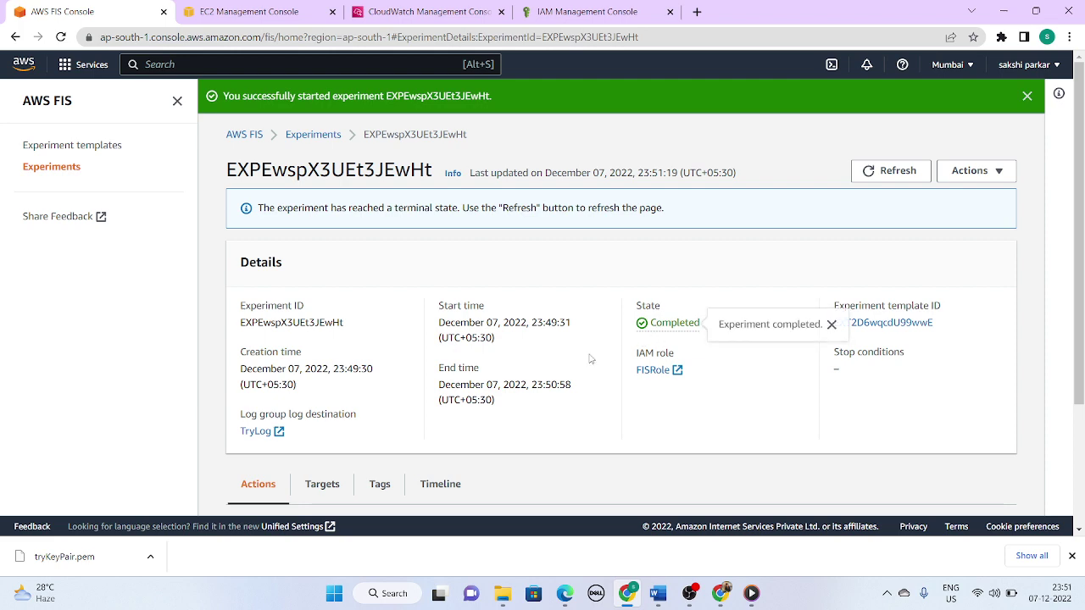
pyautogui.click(288, 16)
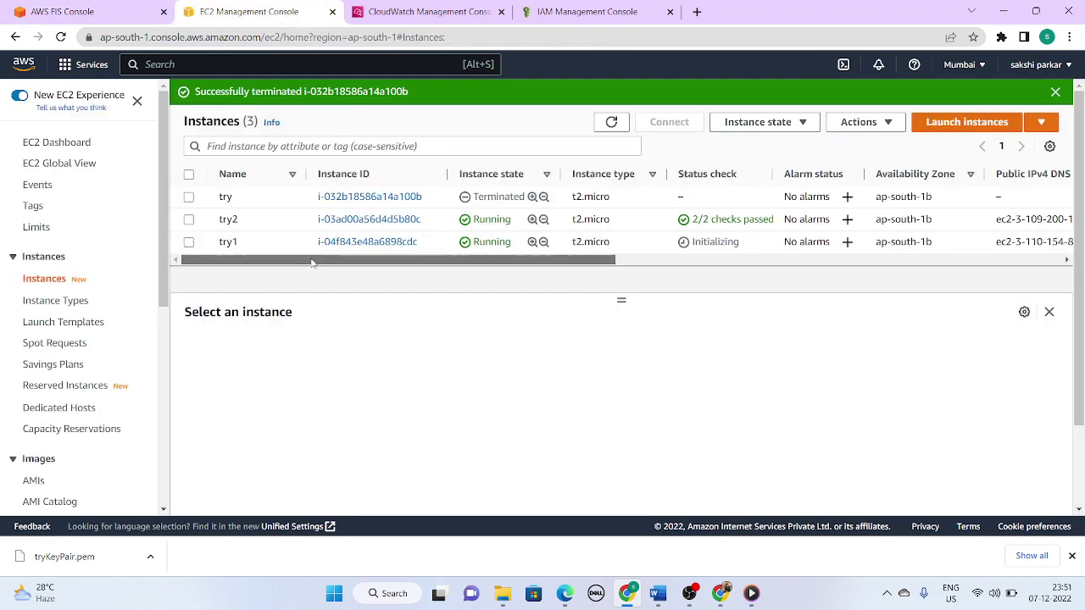
pyautogui.hscroll(-1, 316, 264)
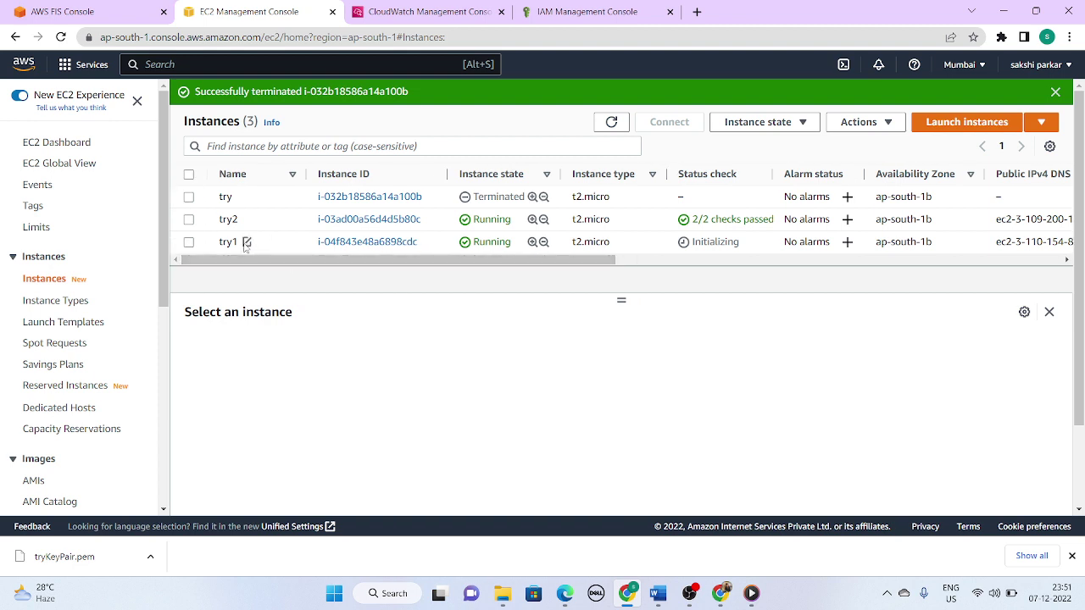
pyautogui.hscroll(1, 474, 267)
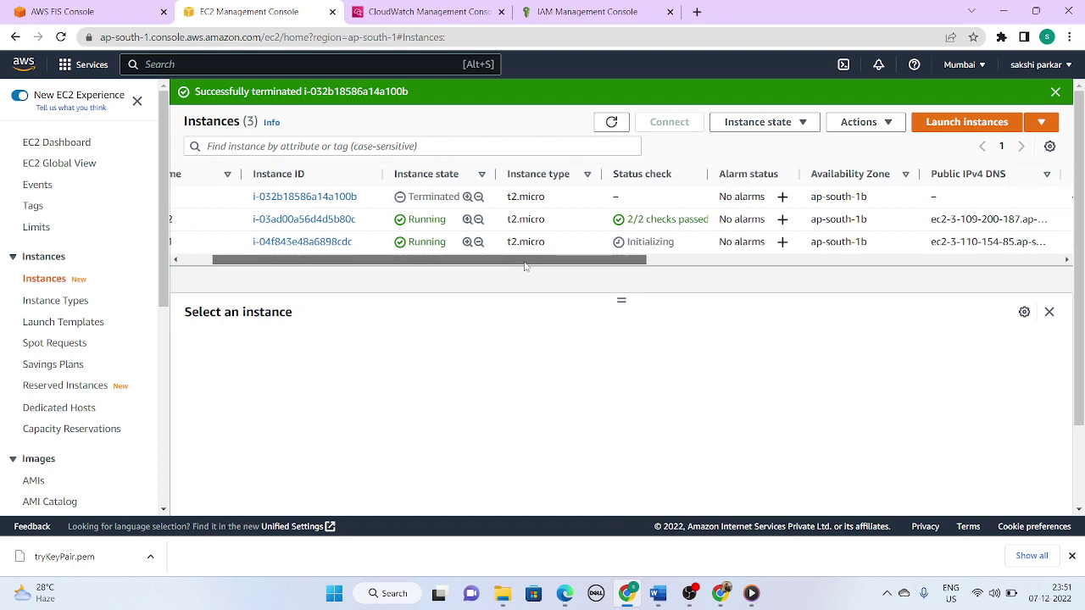
pyautogui.hscroll(-1, 473, 271)
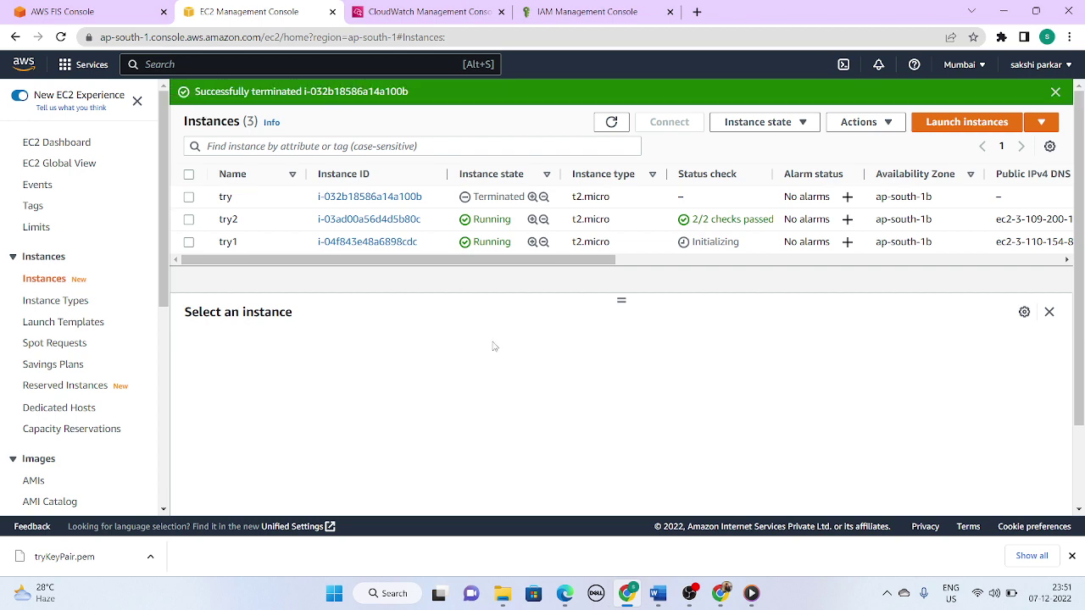
pyautogui.click(689, 593)
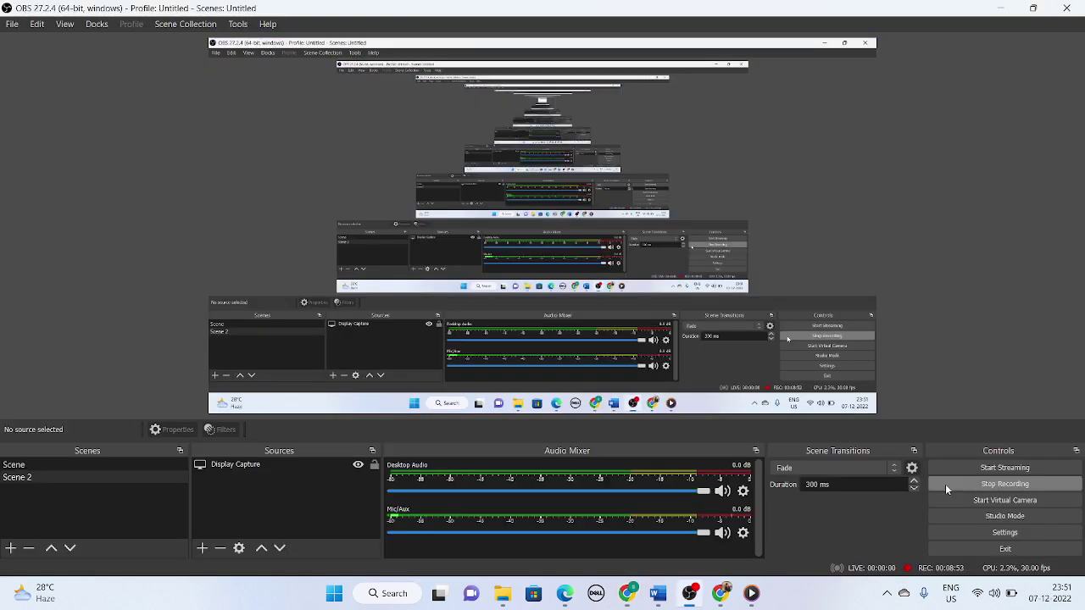